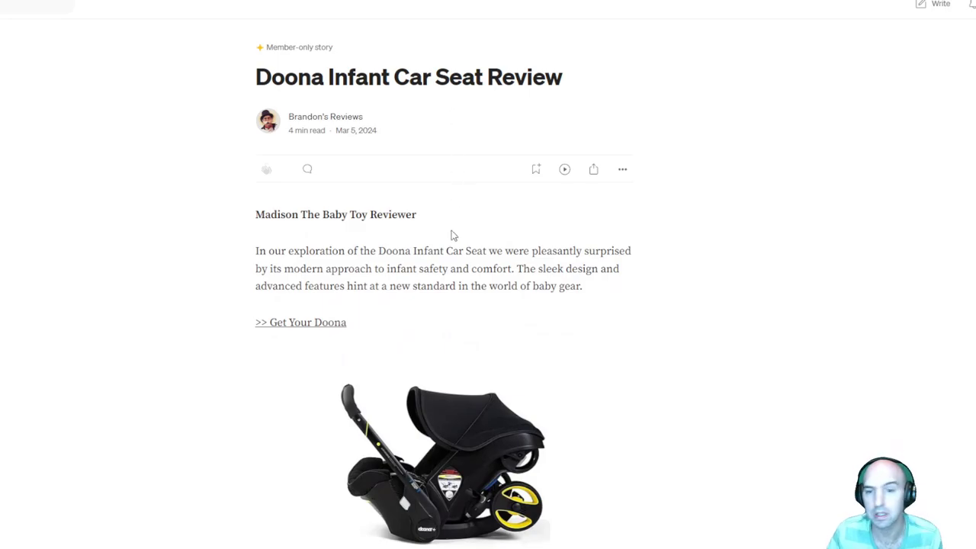
# Read through the Doona Infant Car Seat Review article, including its product description and customer reviews.
pyautogui.scroll(-3, 67, 159)
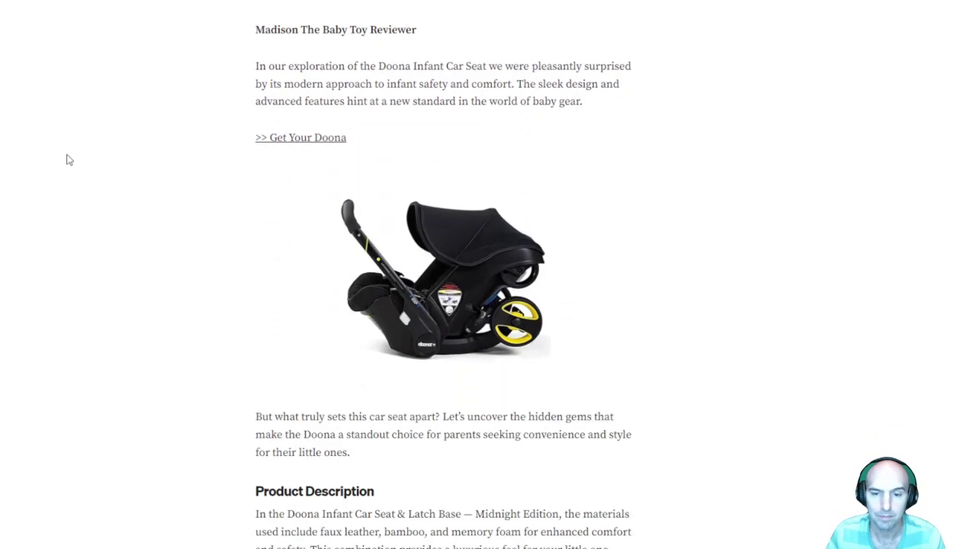
pyautogui.scroll(-7, 621, 290)
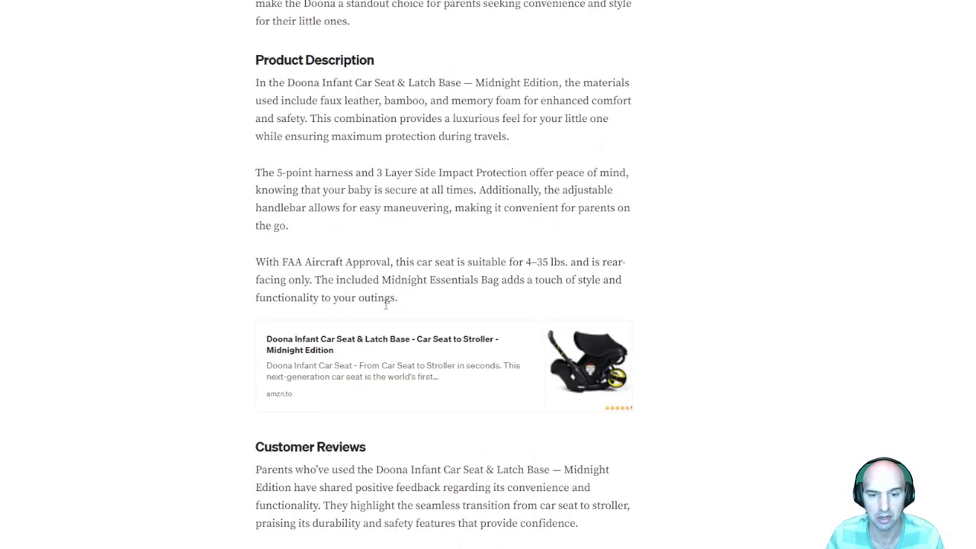
pyautogui.scroll(-5, 387, 305)
pyautogui.scroll(-5, 559, 266)
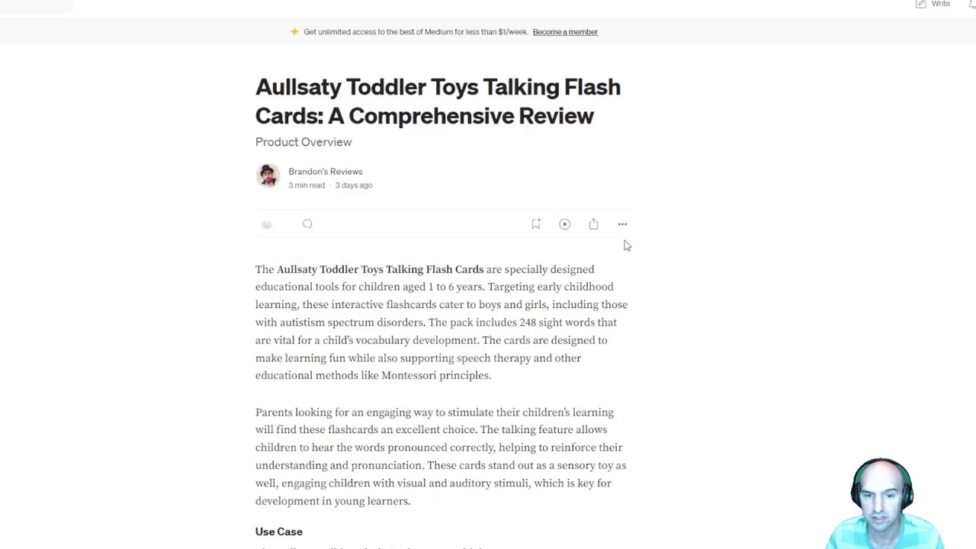
# Read through the Aullsaty Toddler Toys Talking Flash Cards review, covering its use cases, pros and cons.
pyautogui.scroll(-5, 570, 259)
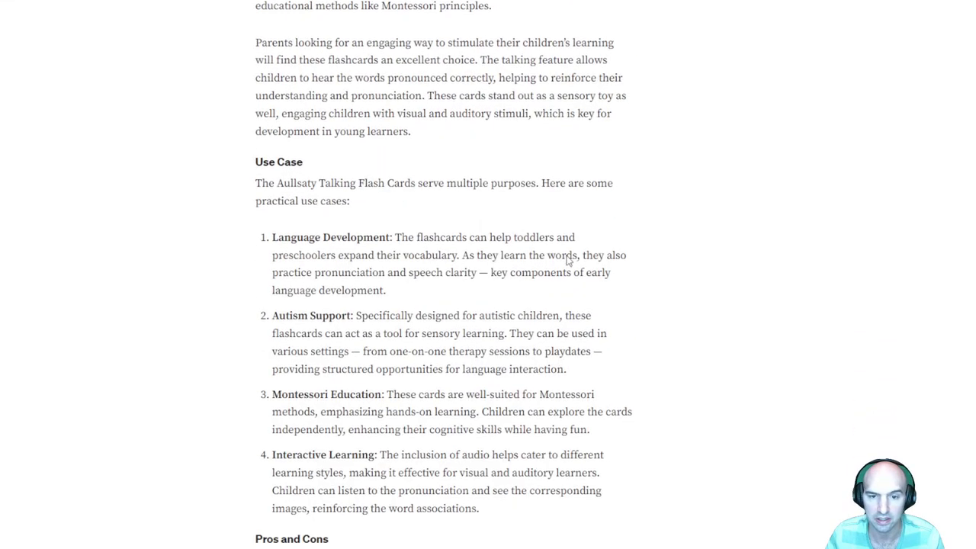
pyautogui.scroll(-1, 350, 295)
pyautogui.scroll(-10, 350, 295)
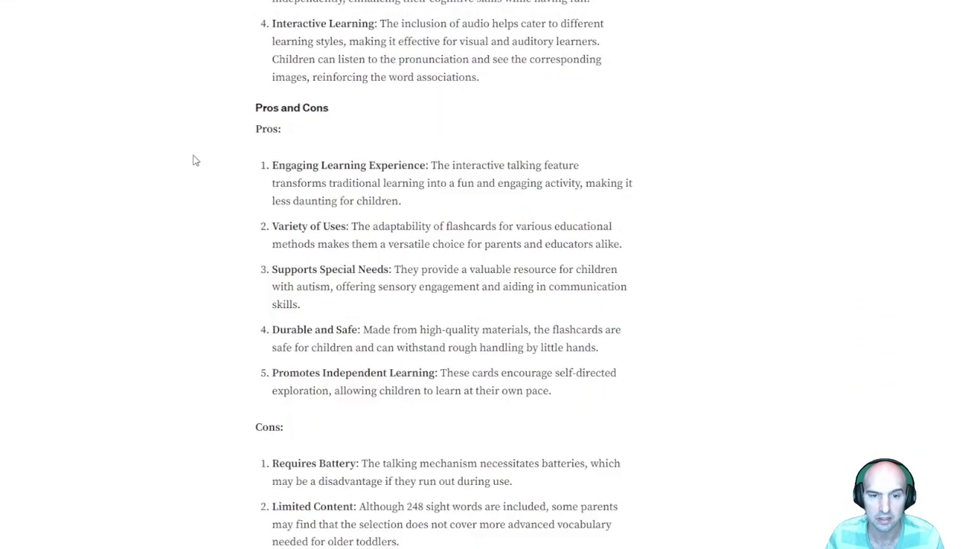
pyautogui.scroll(-2, 315, 345)
pyautogui.scroll(9, 316, 342)
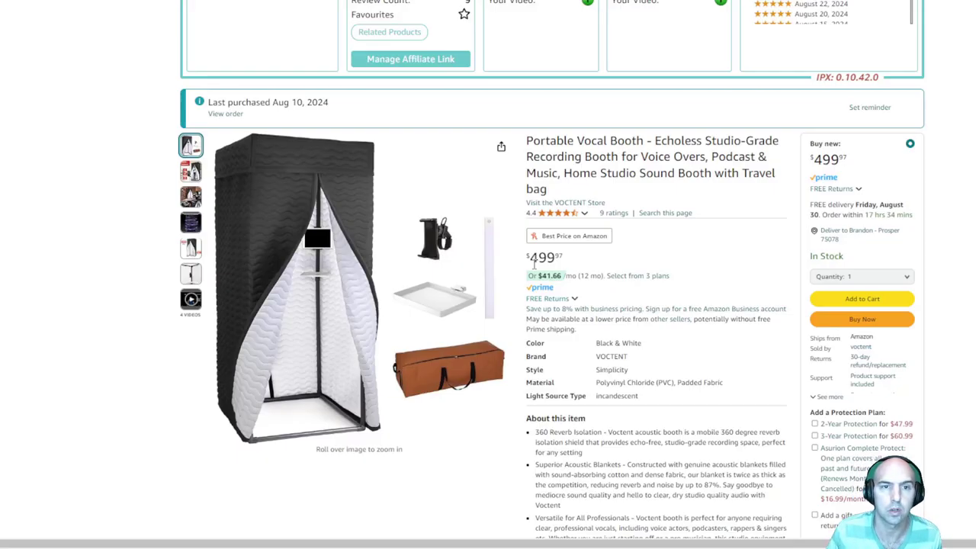
# Examine the Portable Vocal Booth's Amazon product page for its video carousel figures and offsite commission.
pyautogui.scroll(1, 534, 263)
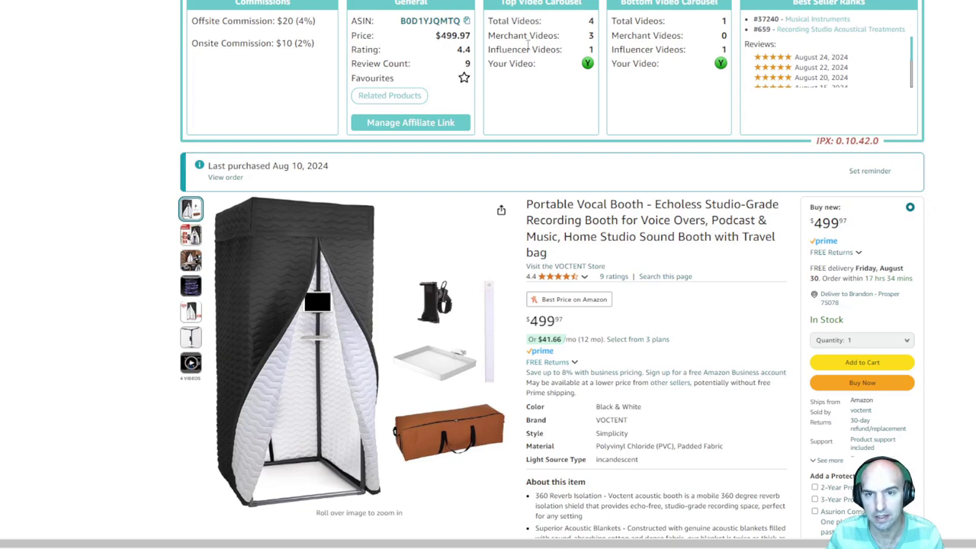
pyautogui.moveTo(515, 49); pyautogui.dragTo(582, 54)
pyautogui.click(537, 89)
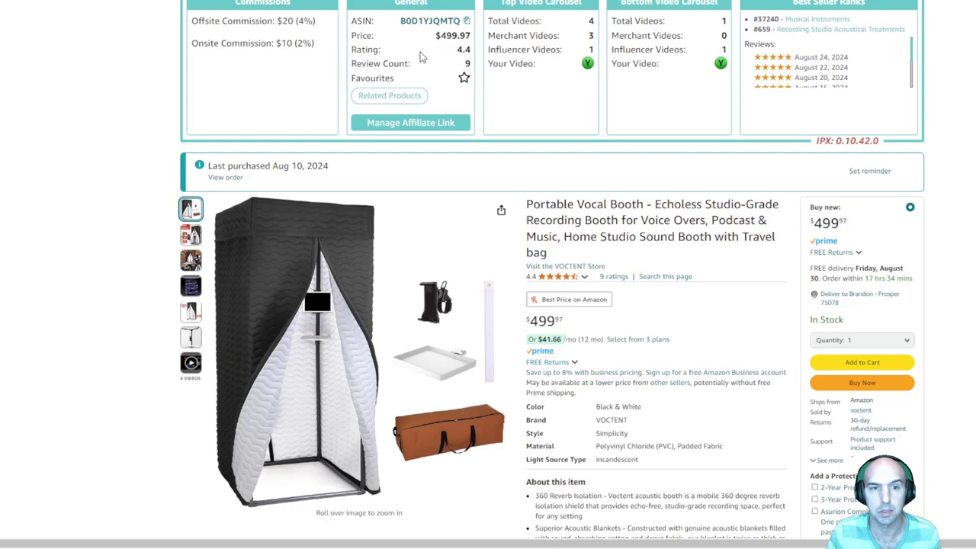
pyautogui.moveTo(250, 21); pyautogui.dragTo(336, 27)
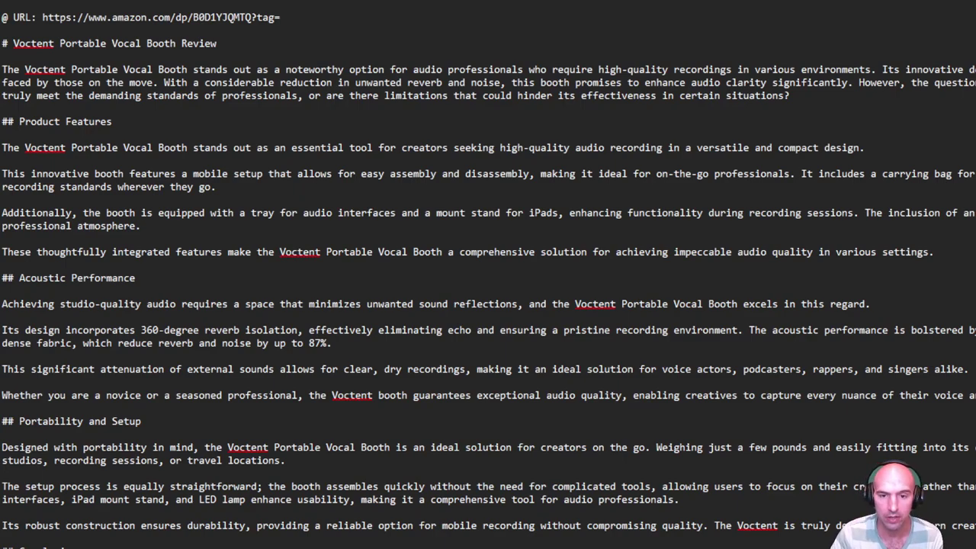
# Switch to the Markdown-to-HTML converter and examine the rendered Voctent Portable Vocal Booth Review from title to conclusion.
pyautogui.hotkey('alt', 'Tab')
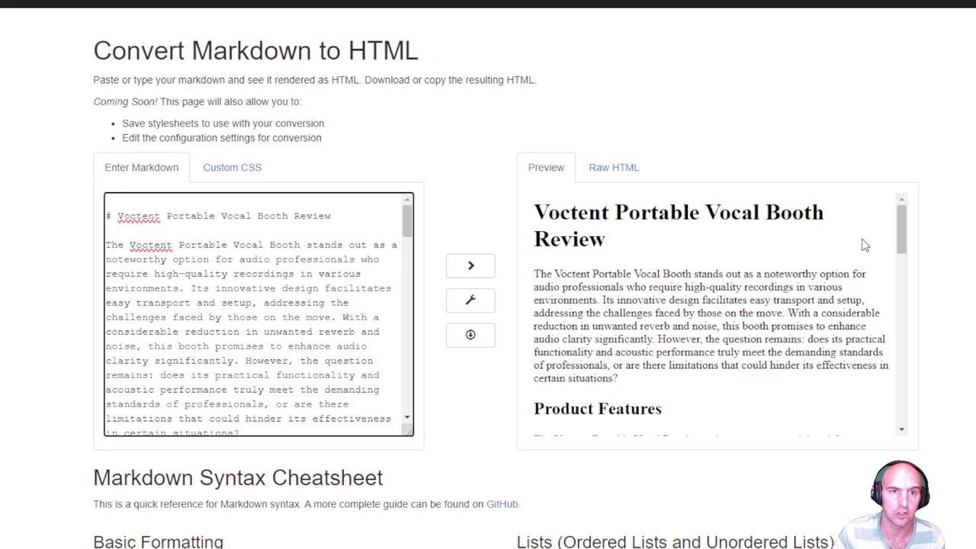
pyautogui.moveTo(902, 232); pyautogui.dragTo(908, 305)
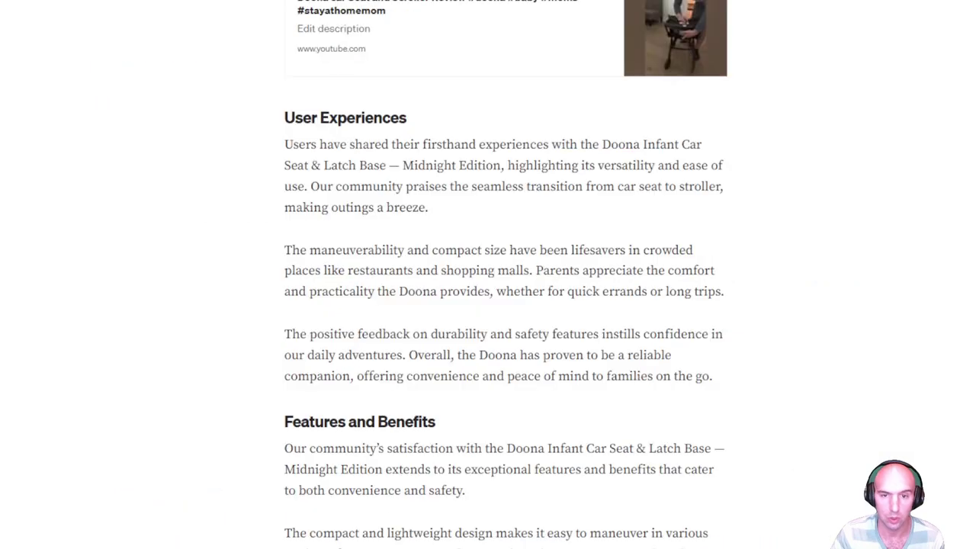
pyautogui.scroll(15, 497, 316)
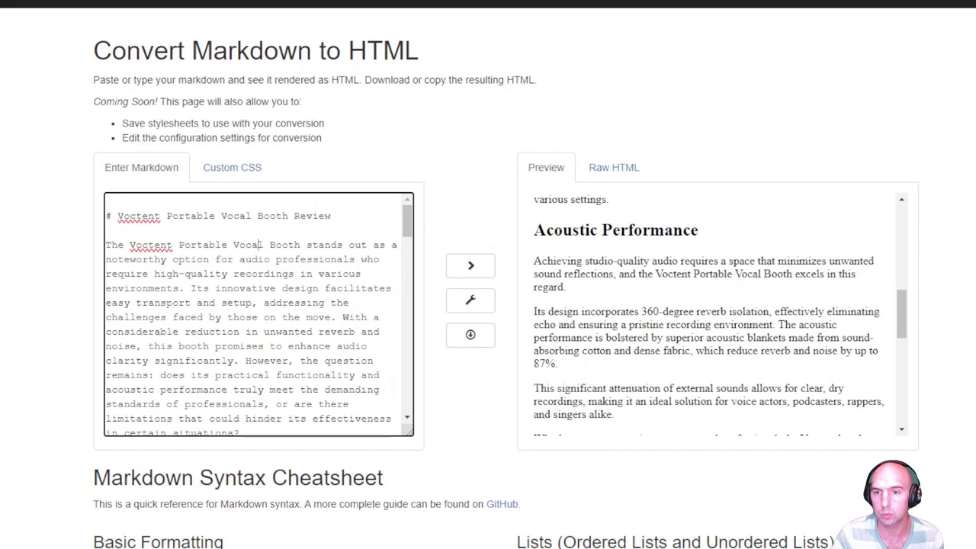
pyautogui.scroll(8, 761, 374)
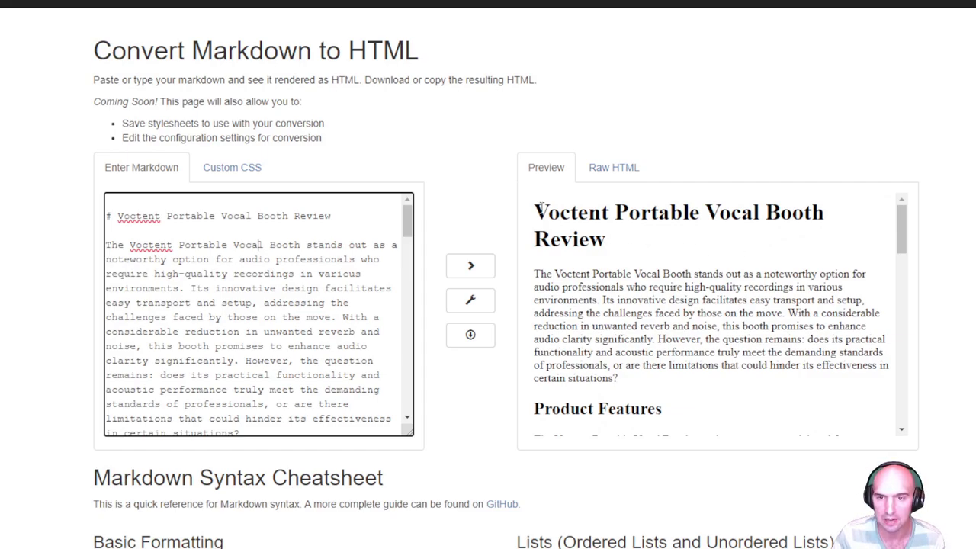
pyautogui.moveTo(540, 207); pyautogui.dragTo(620, 240)
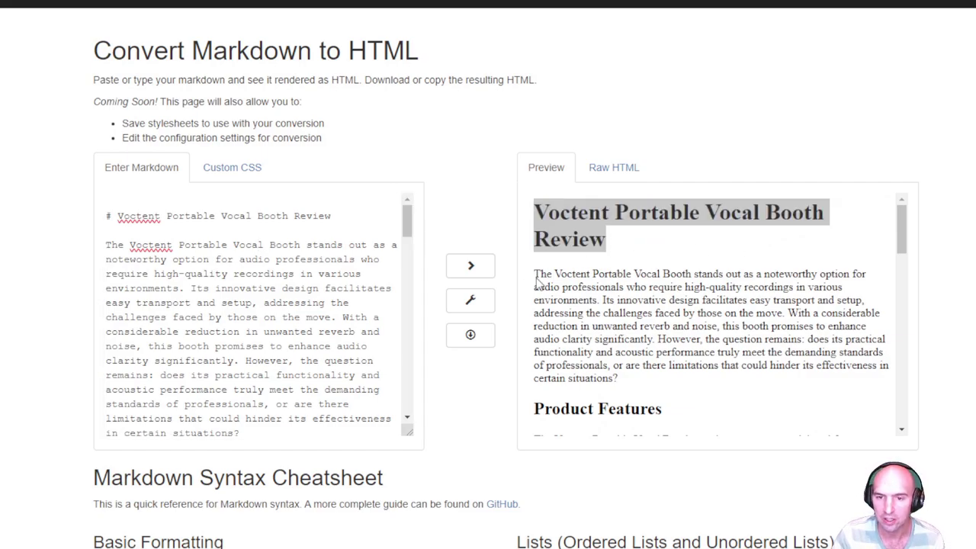
pyautogui.scroll(-2, 634, 403)
pyautogui.scroll(-10, 635, 403)
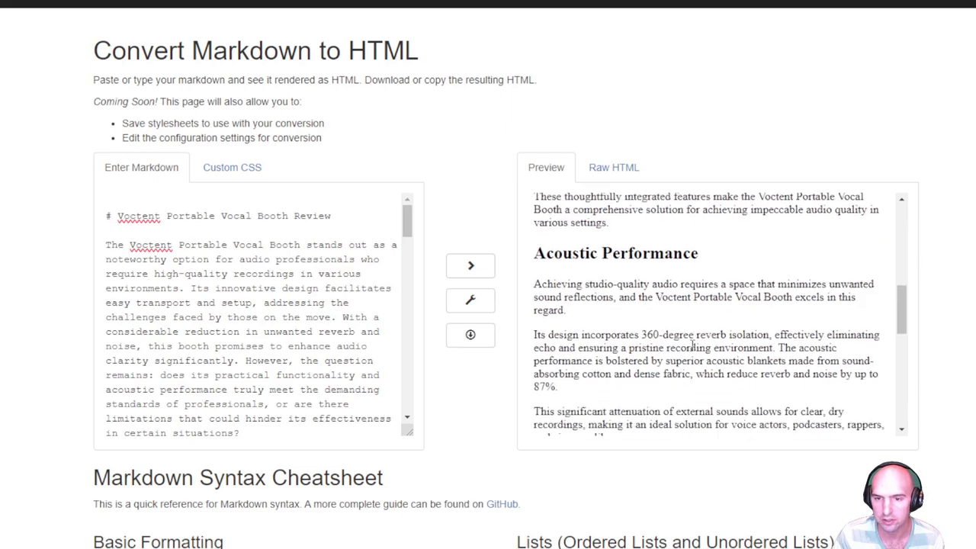
pyautogui.scroll(-2, 686, 288)
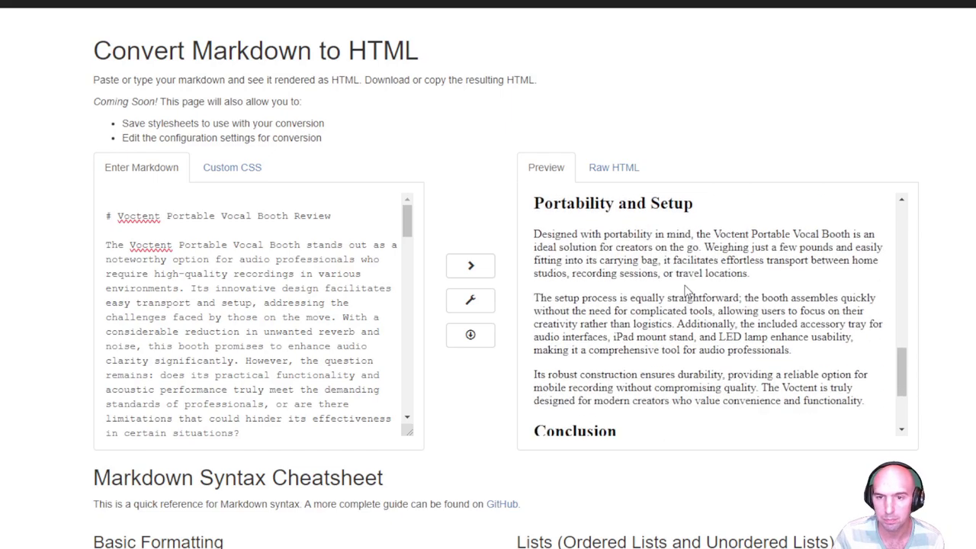
pyautogui.scroll(-2, 675, 273)
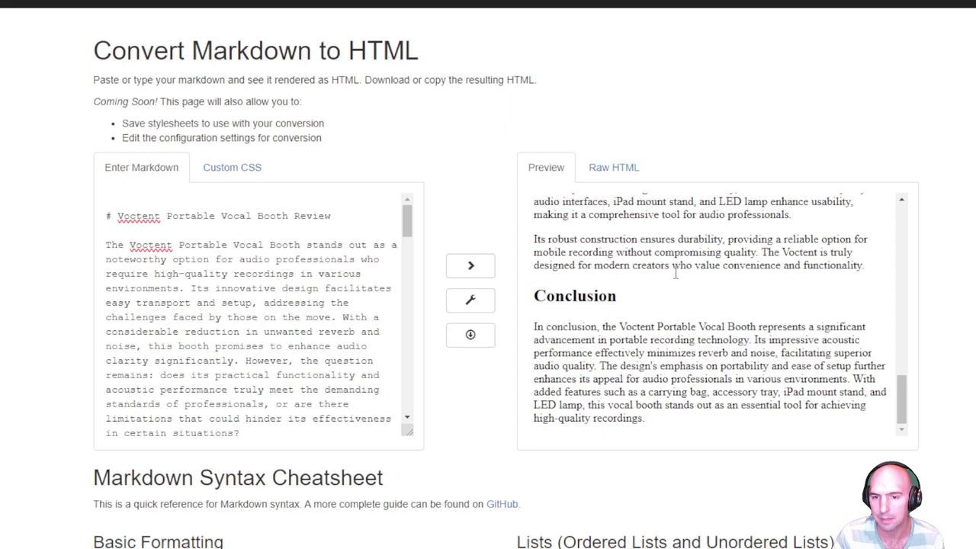
pyautogui.scroll(15, 675, 275)
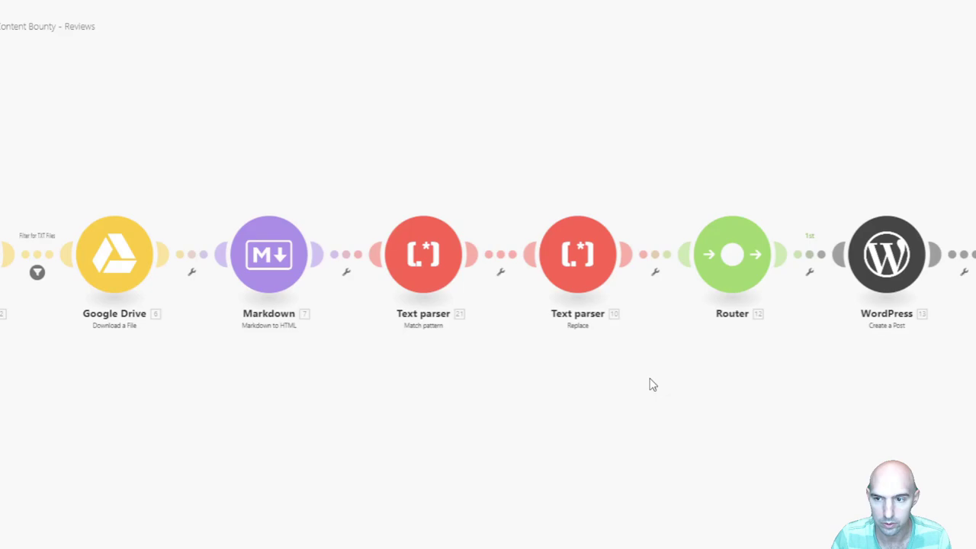
# Look over the Content Bounty - Reviews scenario's modules and the Content Bounty community's courses, member count and discussion posts.
pyautogui.hscroll(8, 652, 383)
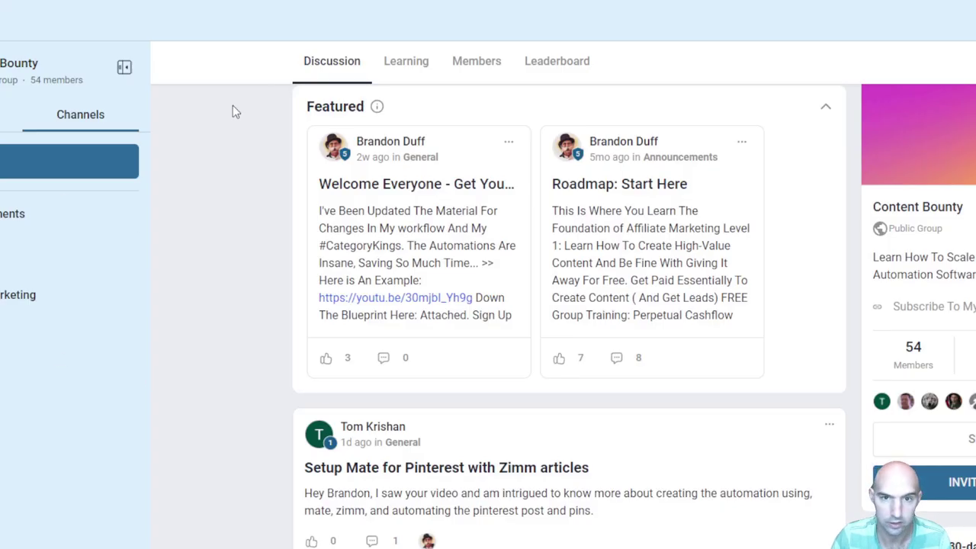
pyautogui.click(423, 67)
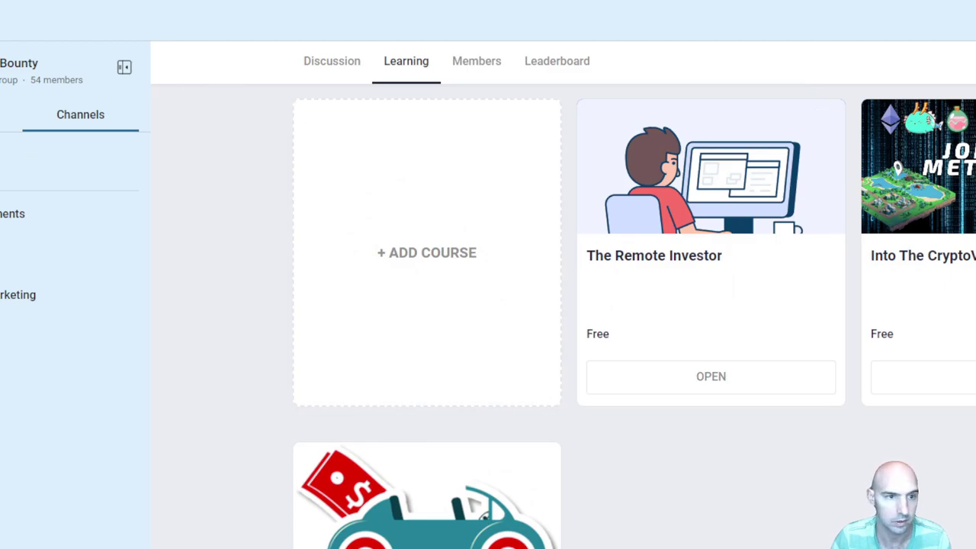
pyautogui.hotkey('alt', 'Left')
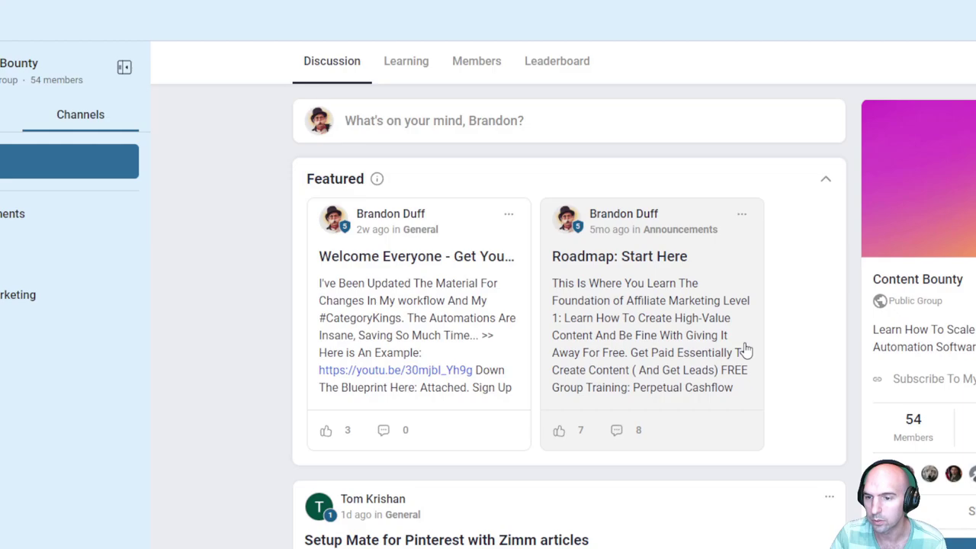
pyautogui.moveTo(897, 420); pyautogui.dragTo(941, 423)
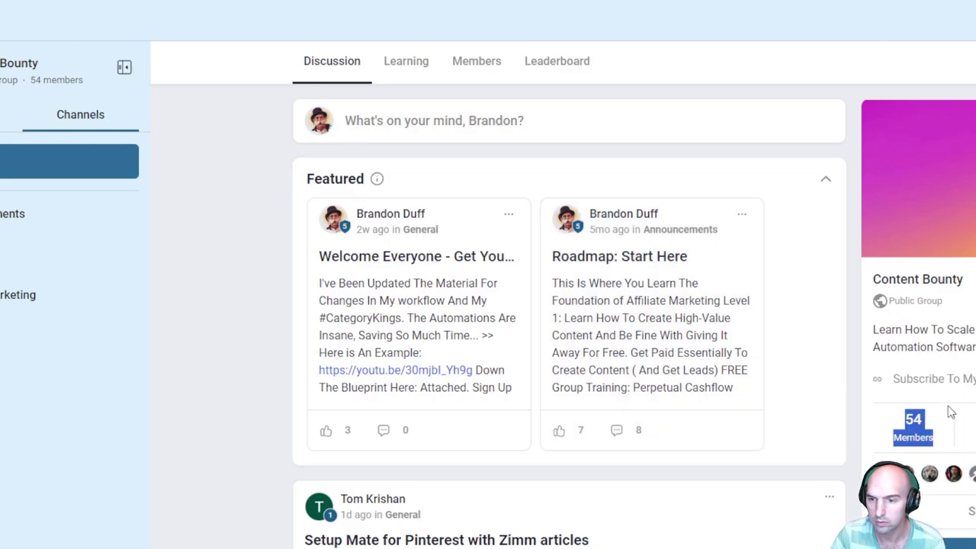
pyautogui.scroll(-4, 493, 263)
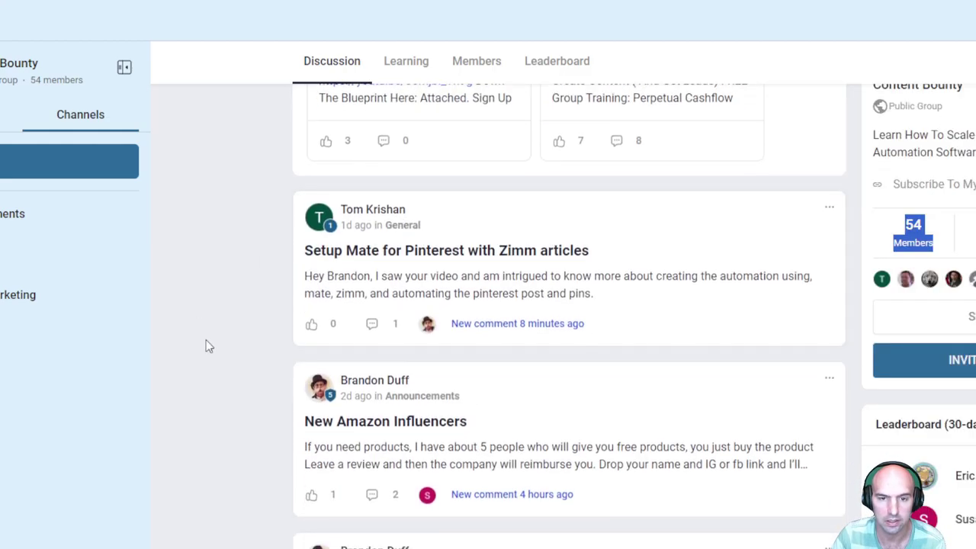
pyautogui.scroll(-2, 461, 406)
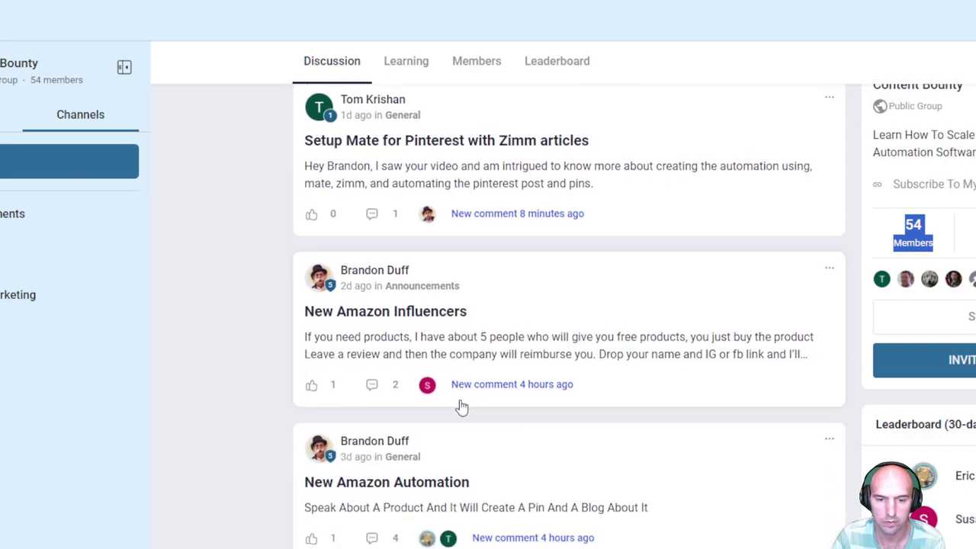
pyautogui.scroll(6, 461, 407)
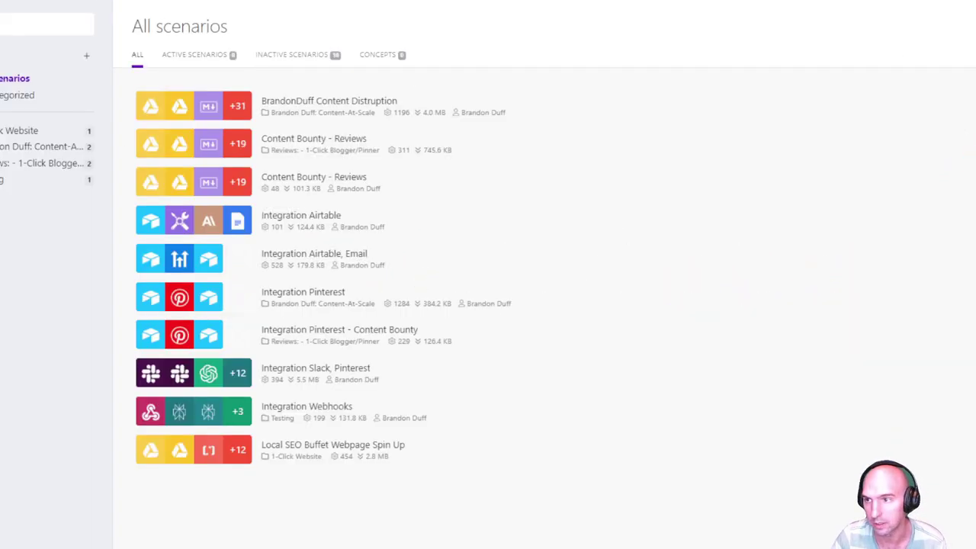
# Create a new Make scenario and import the blueprint file 1-Click-Blogger-Review-Part 1 .json into it.
pyautogui.click(958, 46)
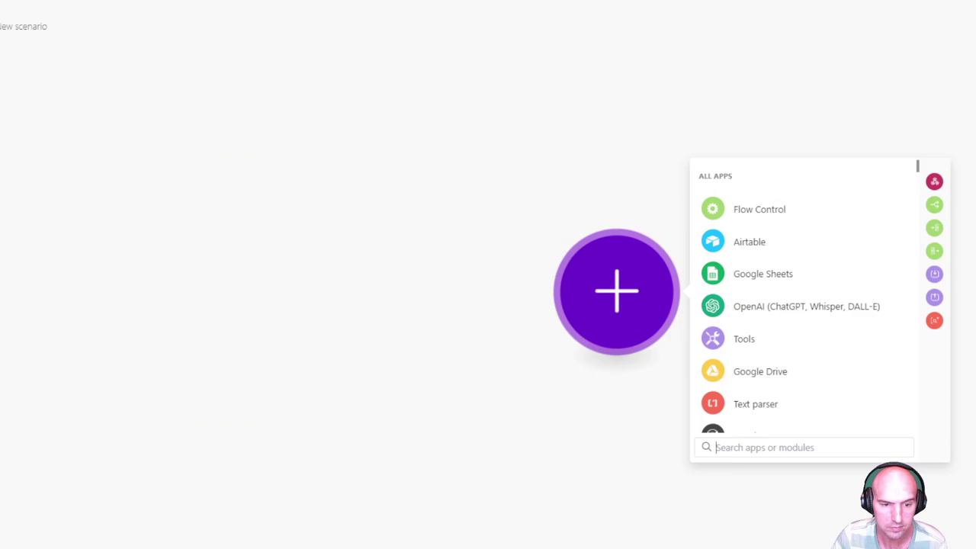
pyautogui.click(315, 509)
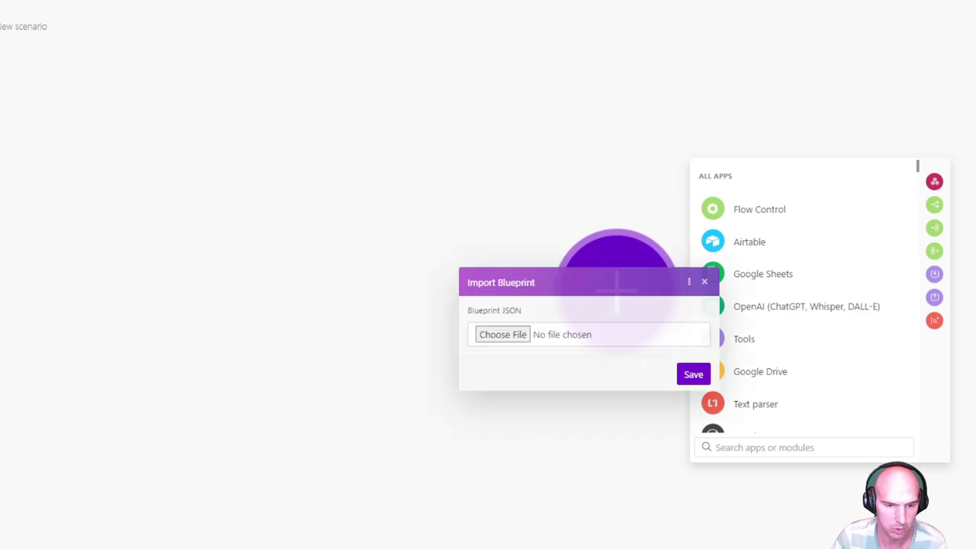
pyautogui.click(506, 340)
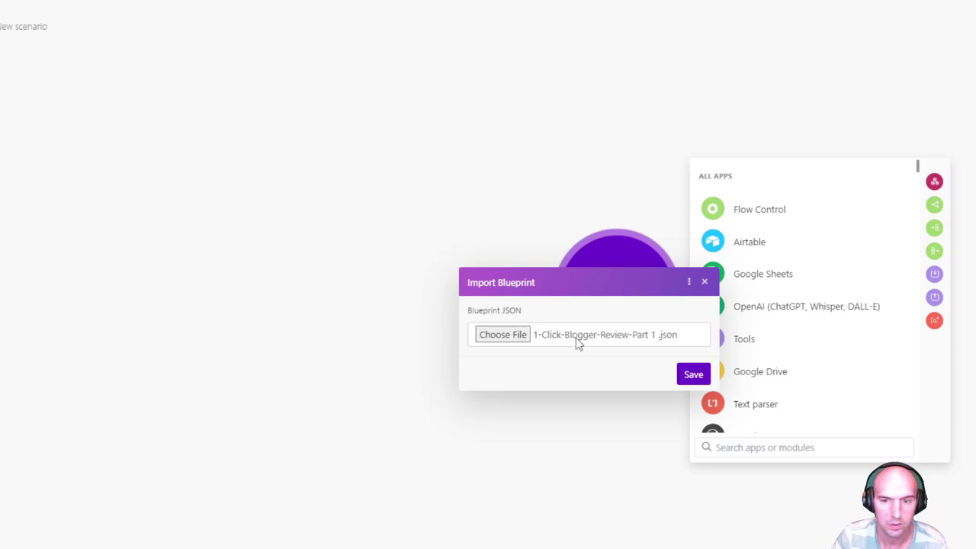
pyautogui.click(693, 374)
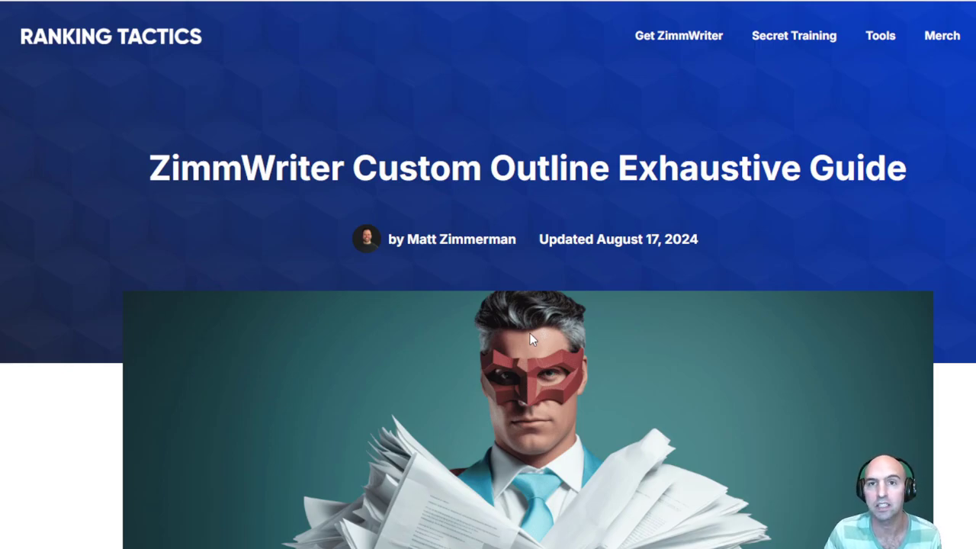
# Read the ZimmWriter Custom Outline Exhaustive Guide on the example outline and how dashes mark H3 and H4 subheadings.
pyautogui.scroll(-15, 529, 333)
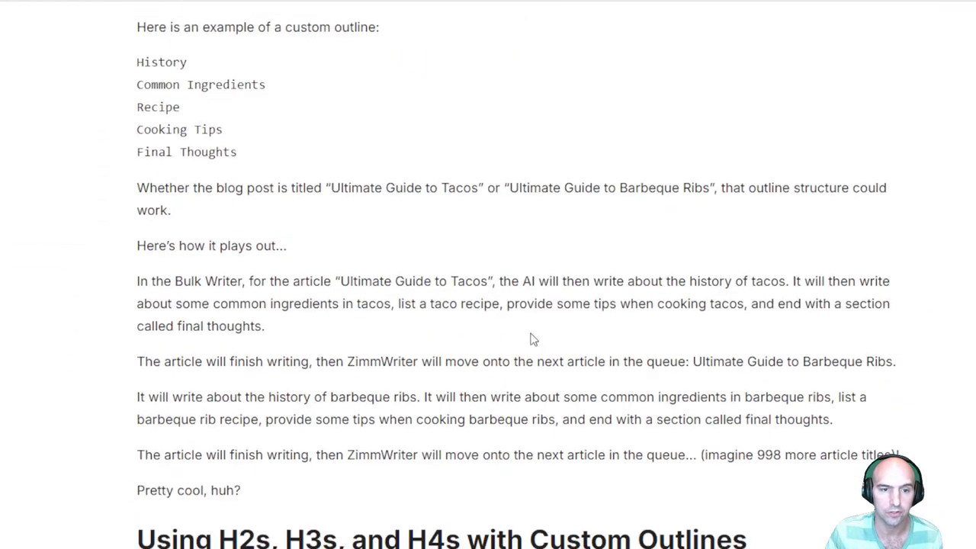
pyautogui.scroll(1, 474, 337)
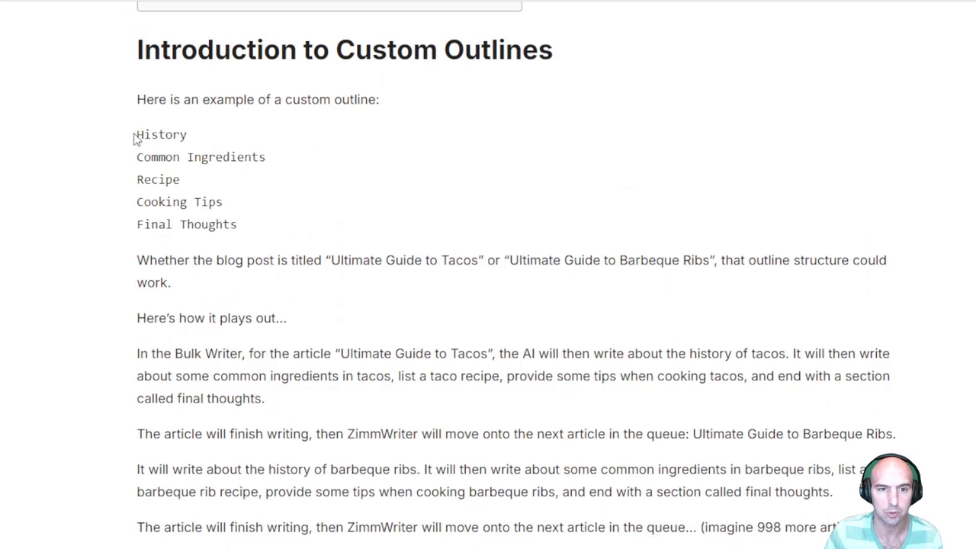
pyautogui.moveTo(133, 138); pyautogui.dragTo(272, 216)
pyautogui.scroll(-5, 390, 294)
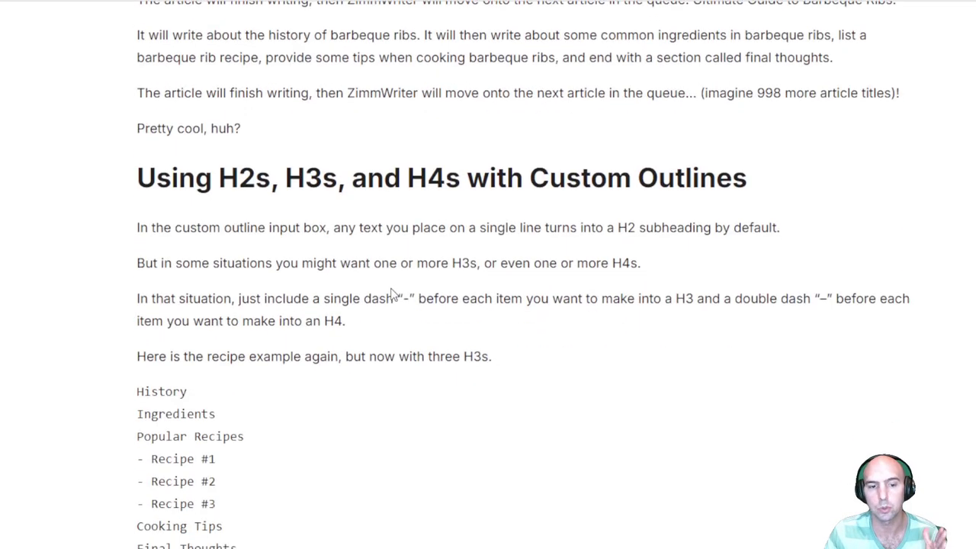
pyautogui.scroll(-1, 390, 293)
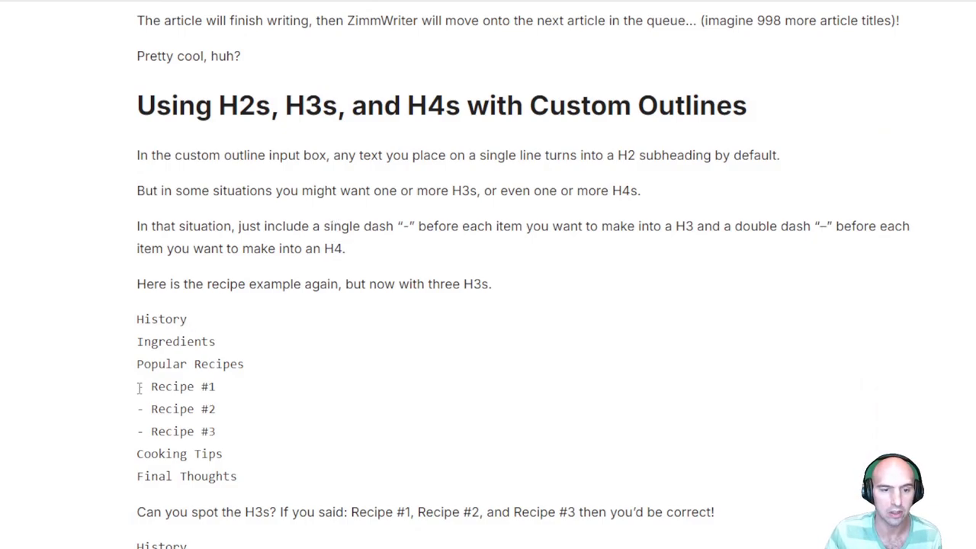
pyautogui.moveTo(138, 388); pyautogui.dragTo(158, 388)
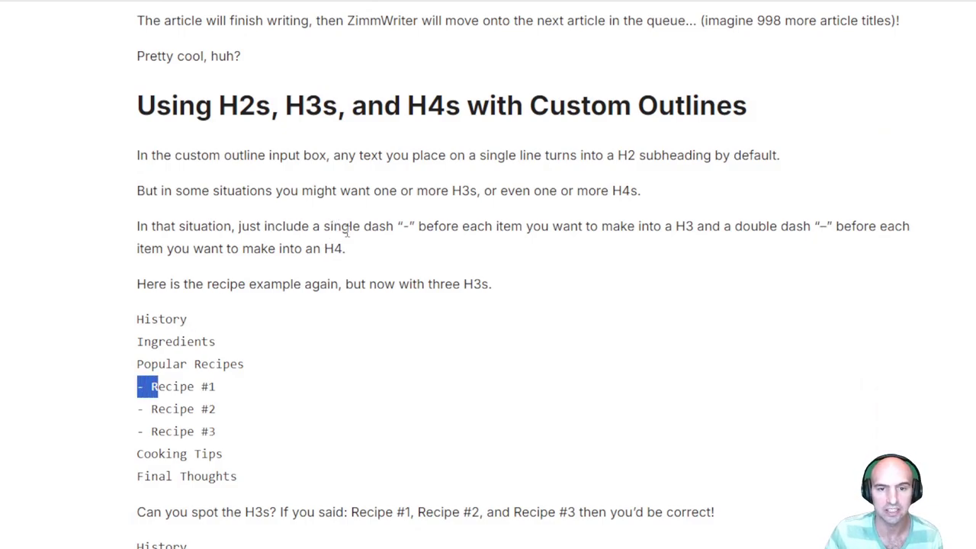
pyautogui.doubleClick(678, 226)
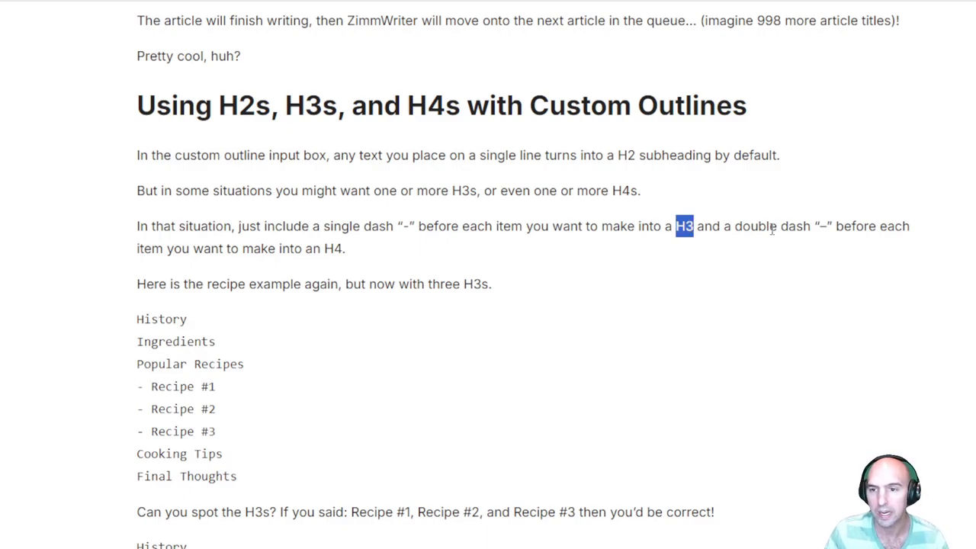
# Read the guide's recipe outline examples, tracing how Popular Recipes, Recipe #1 and Ingredients nest as H2, H3 and H4.
pyautogui.click(820, 228)
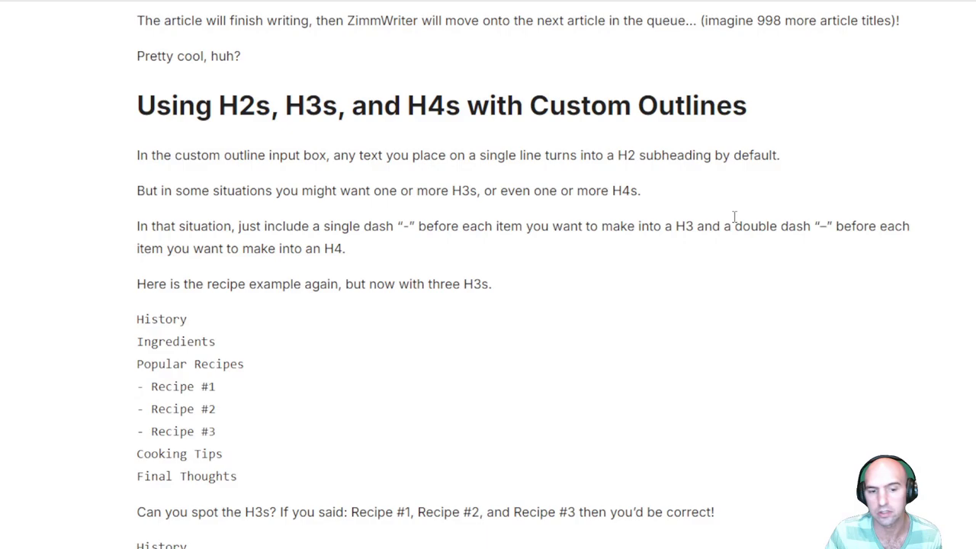
pyautogui.scroll(-2, 410, 279)
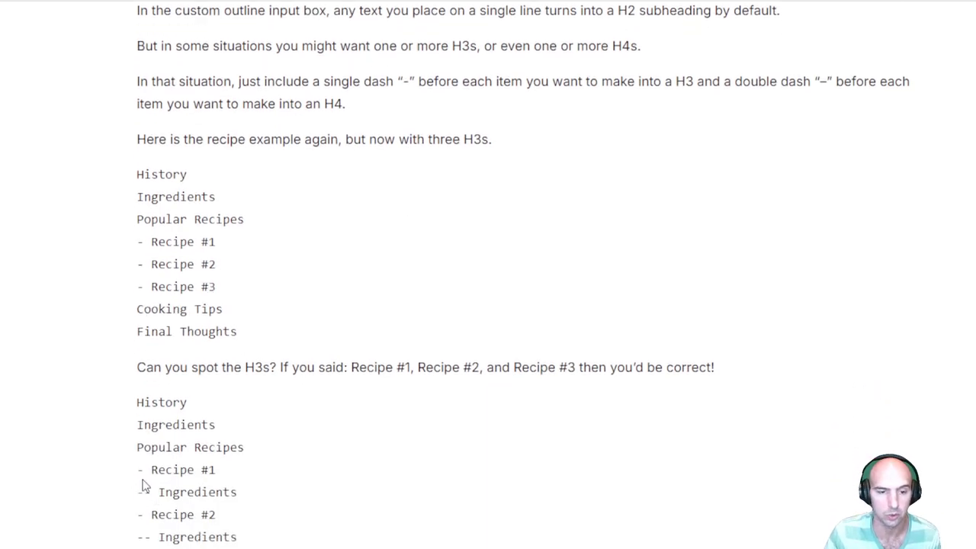
pyautogui.moveTo(138, 447); pyautogui.dragTo(243, 453)
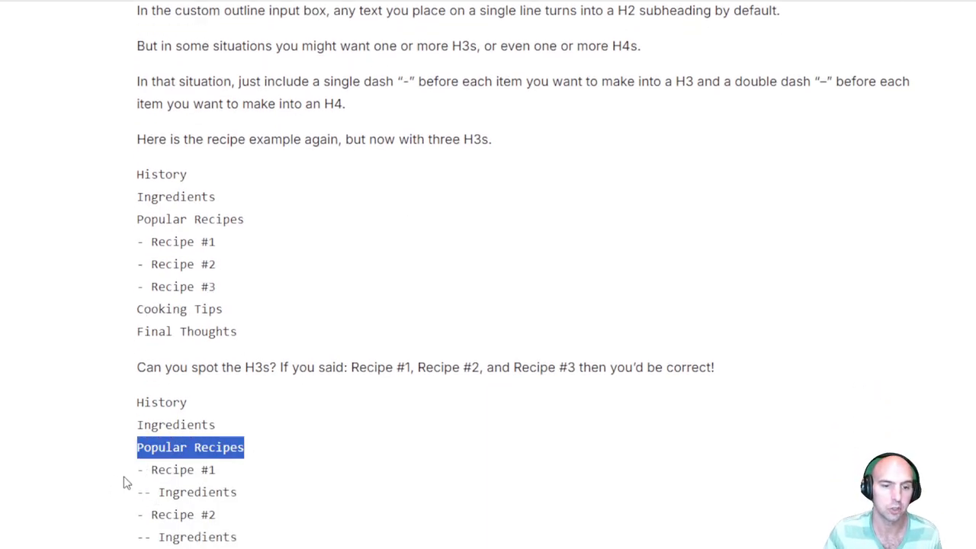
pyautogui.moveTo(125, 476); pyautogui.dragTo(236, 472)
pyautogui.moveTo(125, 497); pyautogui.dragTo(252, 487)
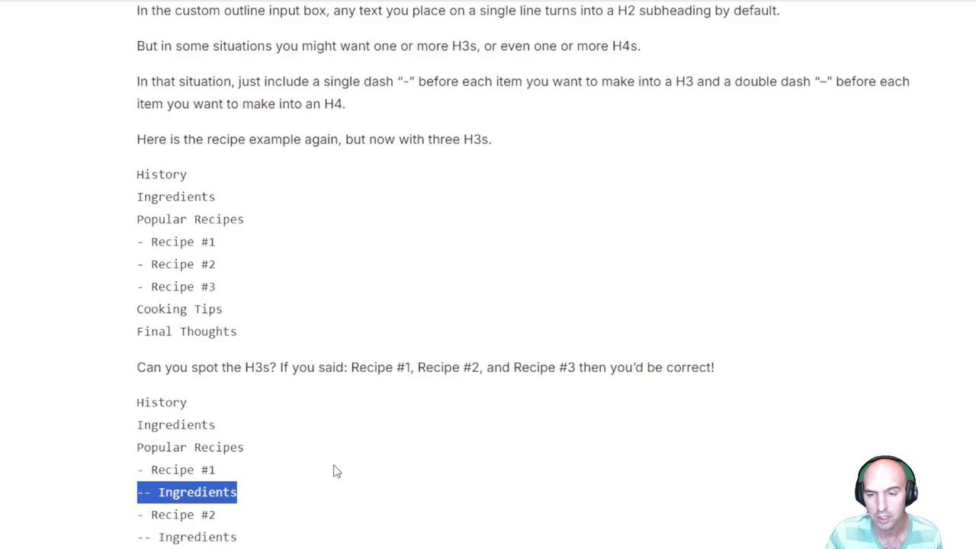
pyautogui.scroll(-3, 455, 392)
pyautogui.scroll(-6, 455, 391)
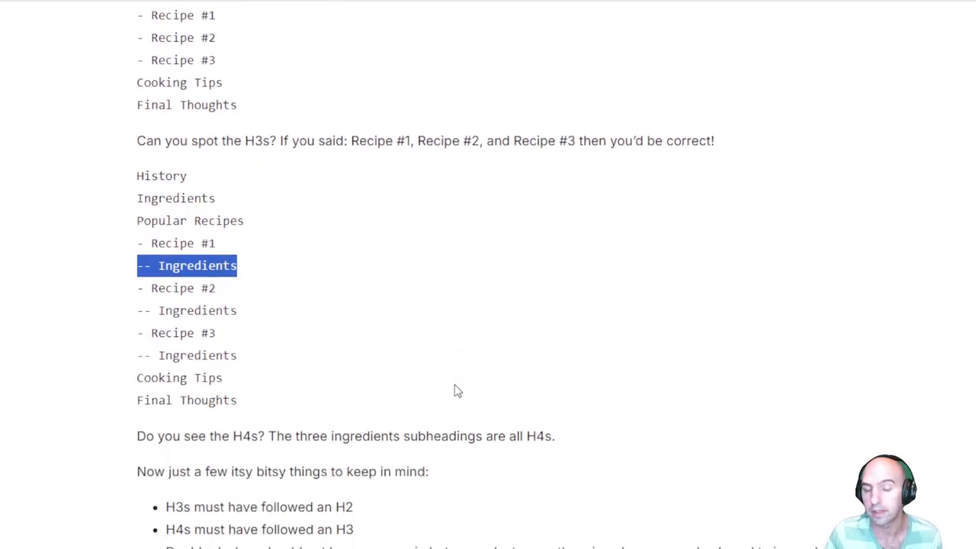
# Read the guide's custom outline variables from {list} and {auto_h3_#} through {lp_your_link_pack_name}, {img} and {var1} to {var5}, plus the additional tips.
pyautogui.scroll(-8, 455, 390)
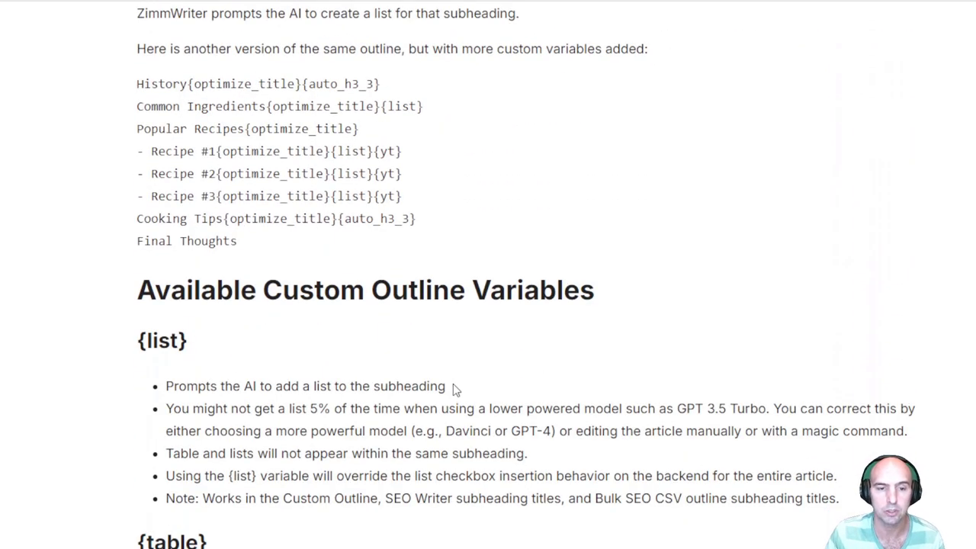
pyautogui.scroll(-5, 453, 389)
pyautogui.scroll(-3, 233, 224)
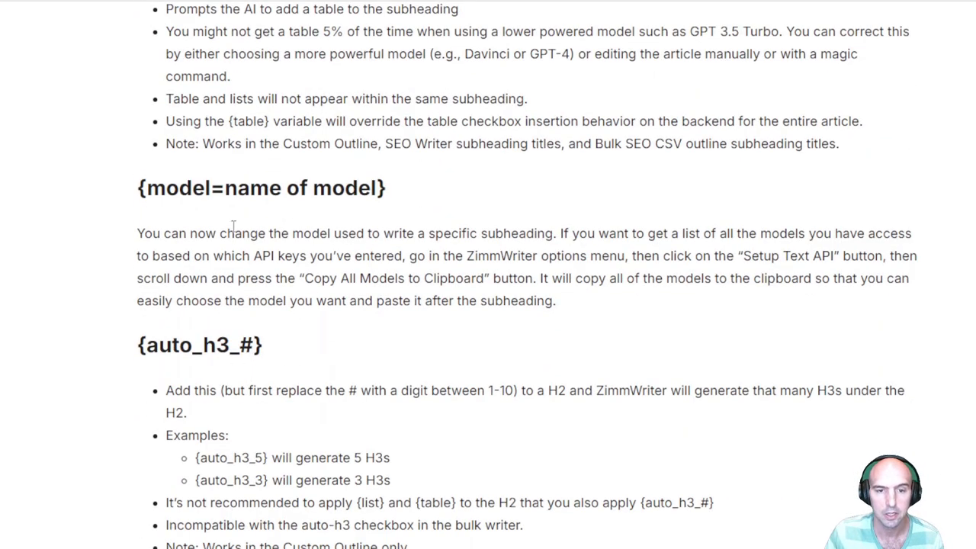
pyautogui.scroll(-3, 323, 278)
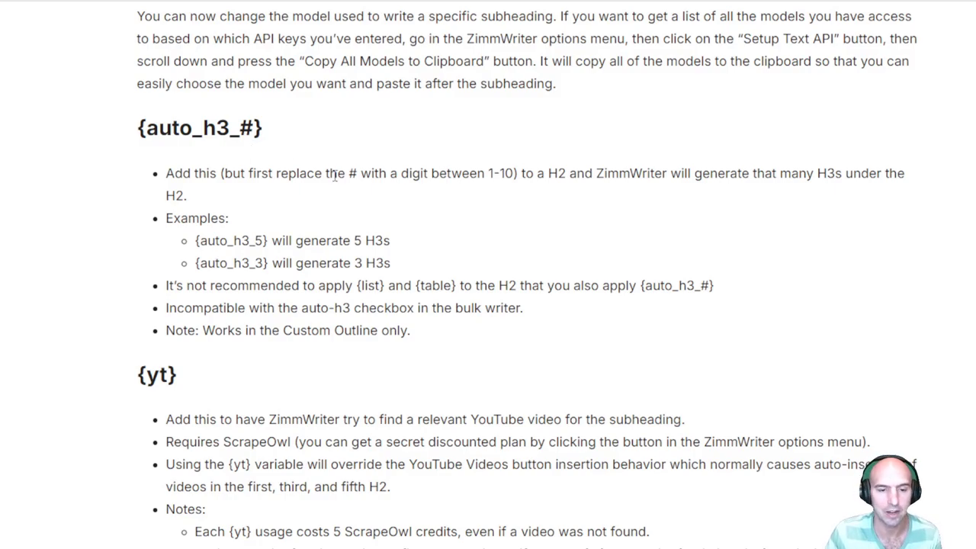
pyautogui.scroll(-2, 328, 194)
pyautogui.moveTo(137, 223); pyautogui.dragTo(234, 263)
pyautogui.scroll(-10, 286, 294)
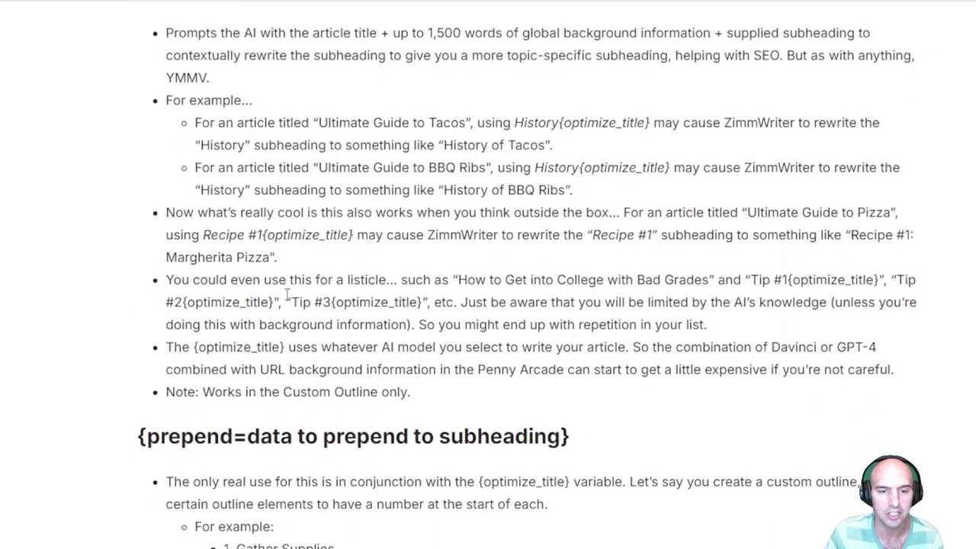
pyautogui.scroll(-15, 286, 294)
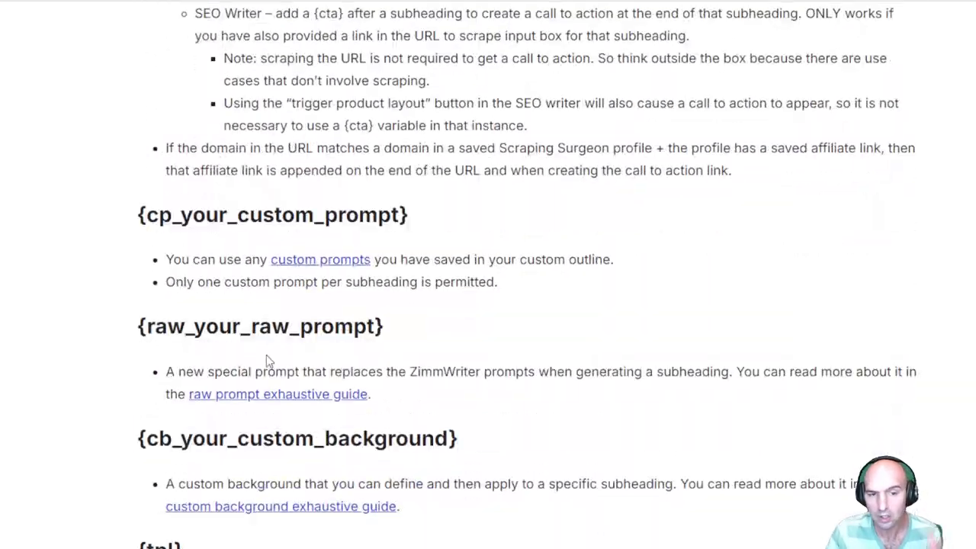
pyautogui.scroll(-3, 267, 361)
pyautogui.scroll(-7, 268, 360)
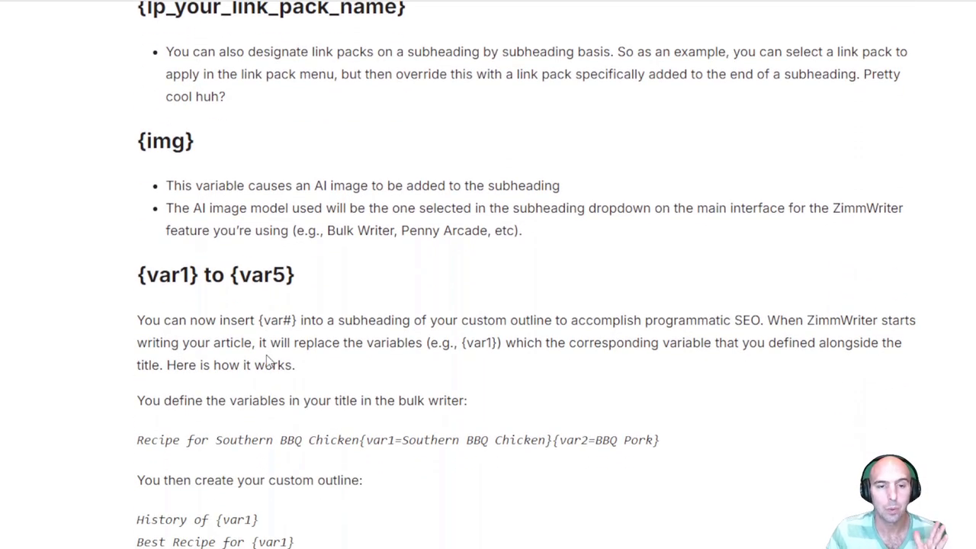
pyautogui.scroll(3, 268, 360)
pyautogui.moveTo(408, 223); pyautogui.dragTo(140, 232)
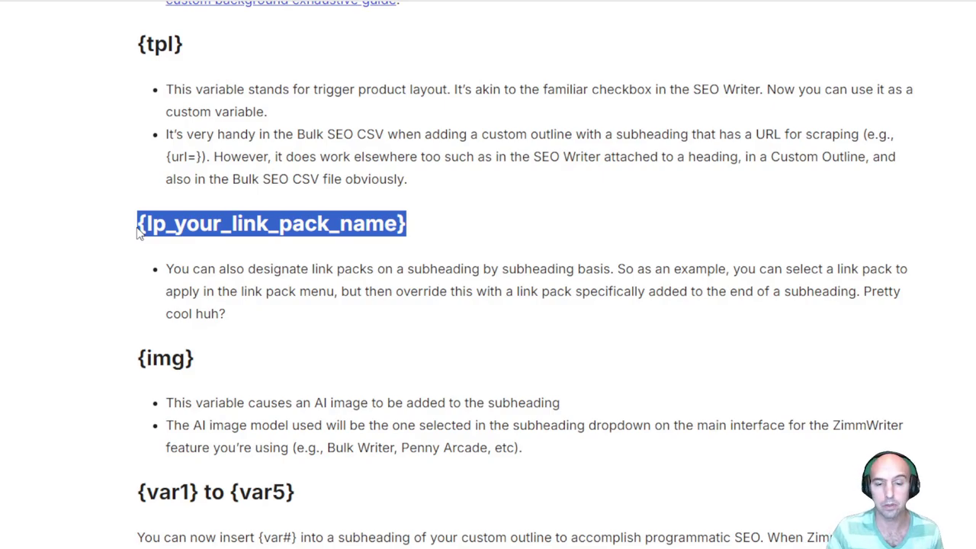
pyautogui.scroll(-4, 357, 255)
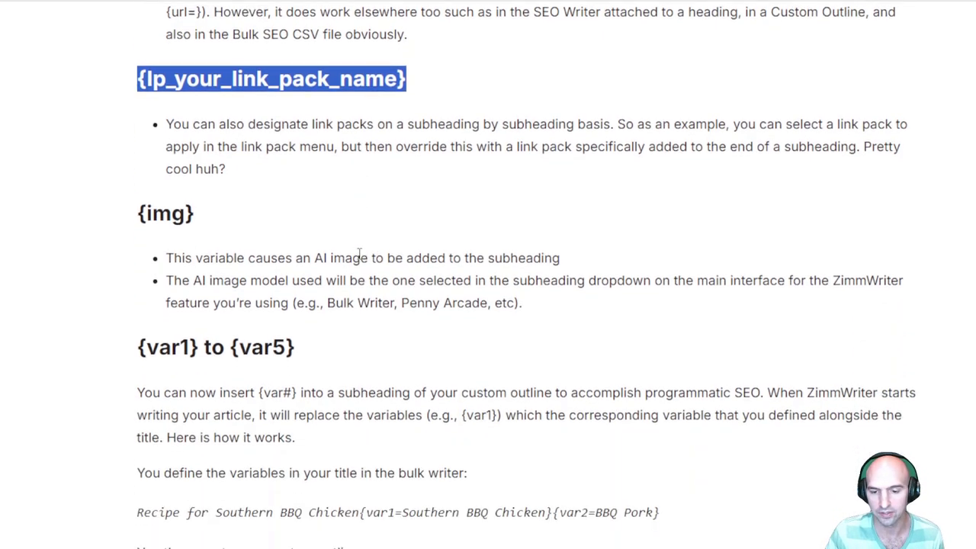
pyautogui.scroll(-5, 357, 255)
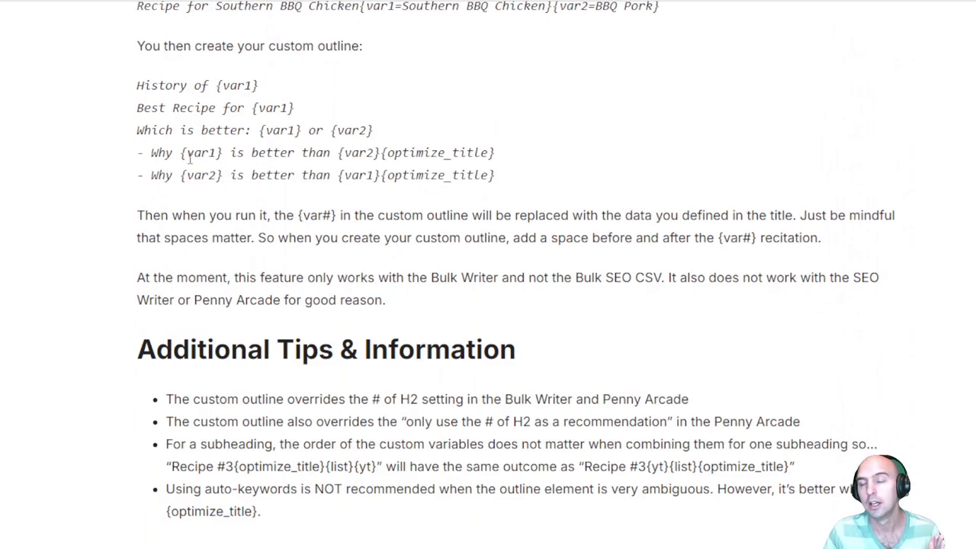
pyautogui.scroll(-2, 355, 303)
pyautogui.scroll(4, 496, 309)
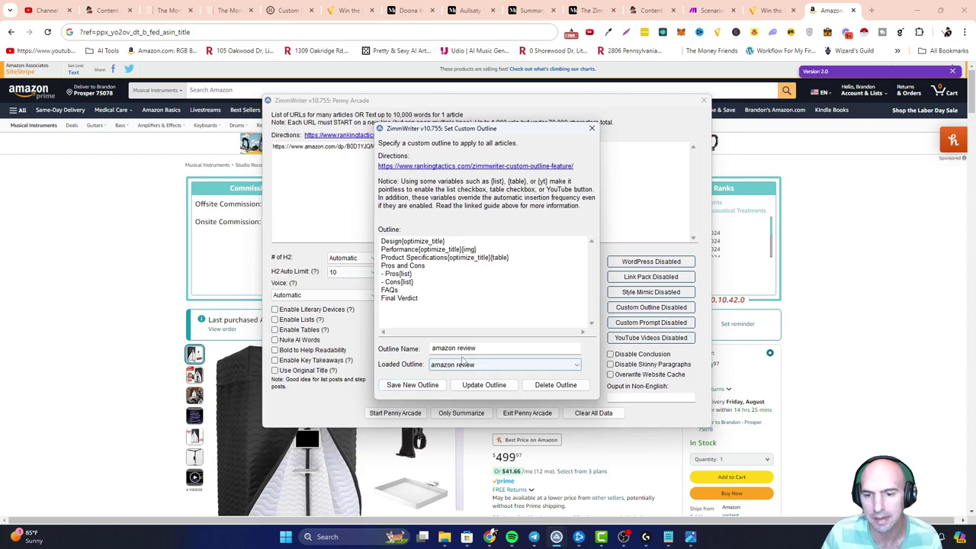
# Apply the amazon review custom outline and start Penny Arcade on the entered Amazon product URL.
pyautogui.click(592, 128)
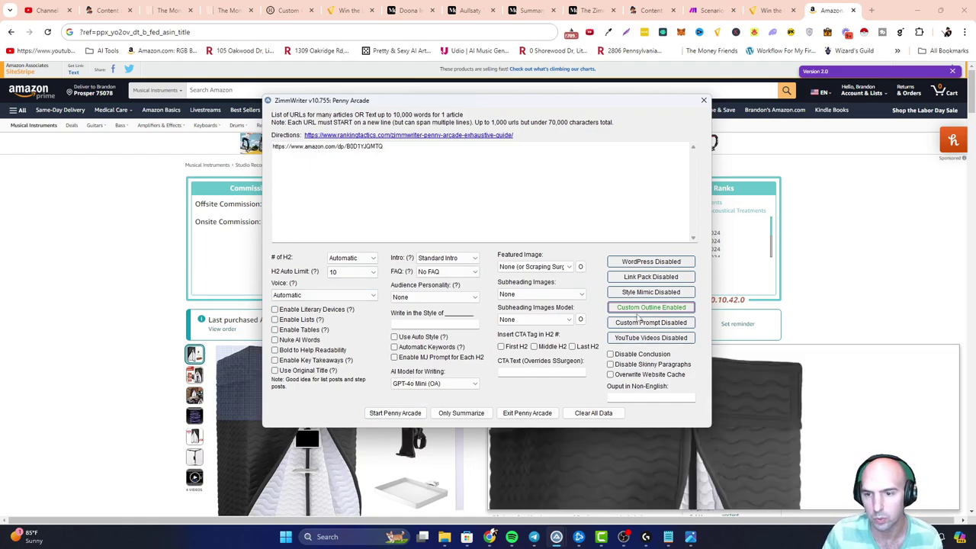
pyautogui.click(394, 413)
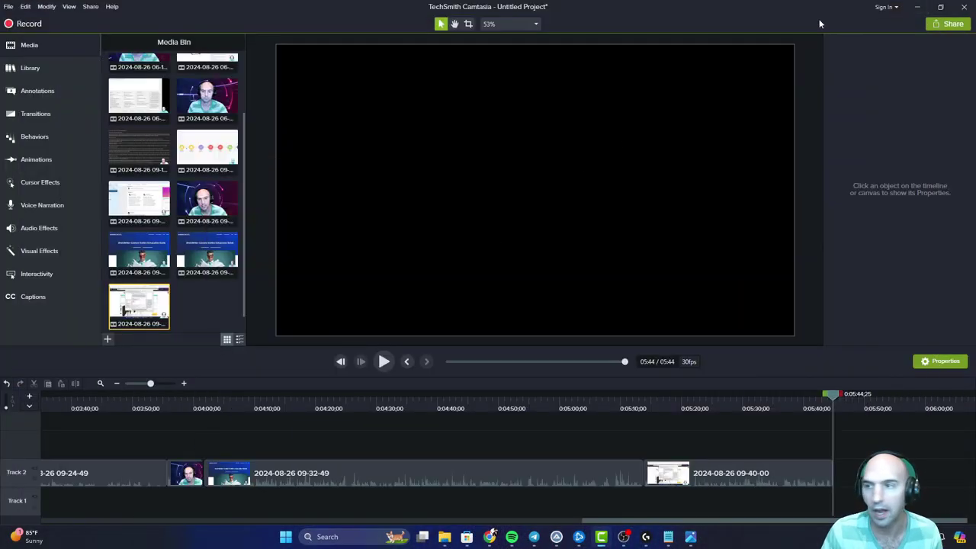
# Return to ZimmWriter's Penny Arcade and review the amazon review outline's subheadings and the Featured Image model options.
pyautogui.click(917, 6)
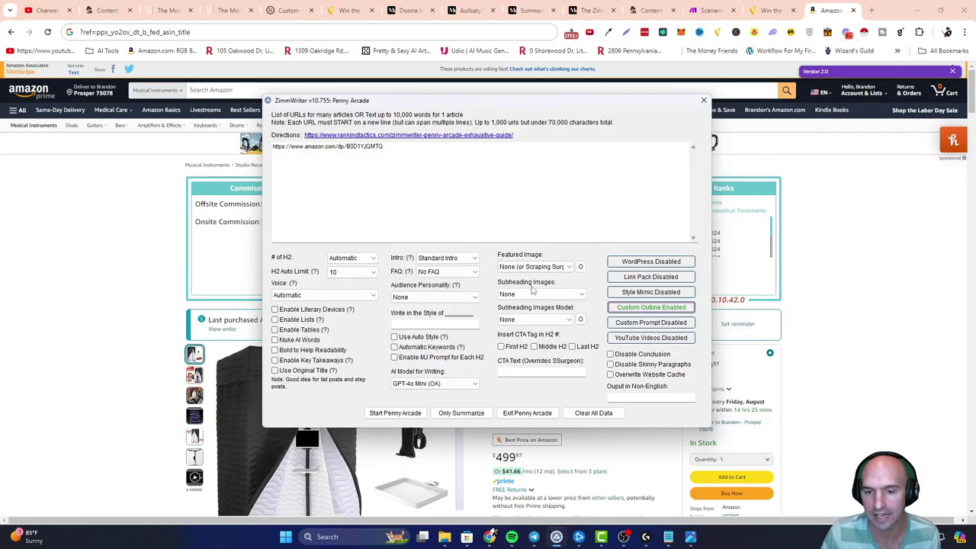
pyautogui.click(640, 309)
pyautogui.click(539, 250)
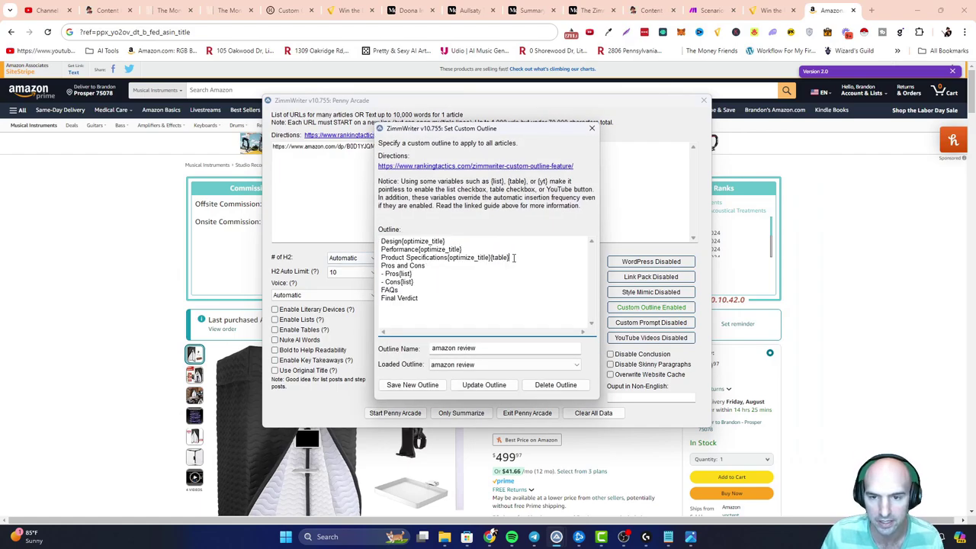
pyautogui.click(592, 128)
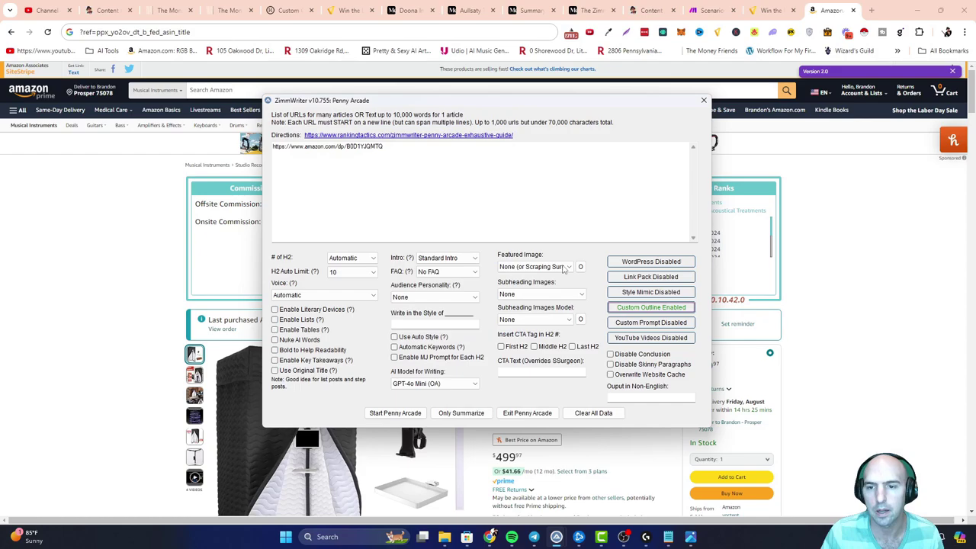
pyautogui.click(557, 269)
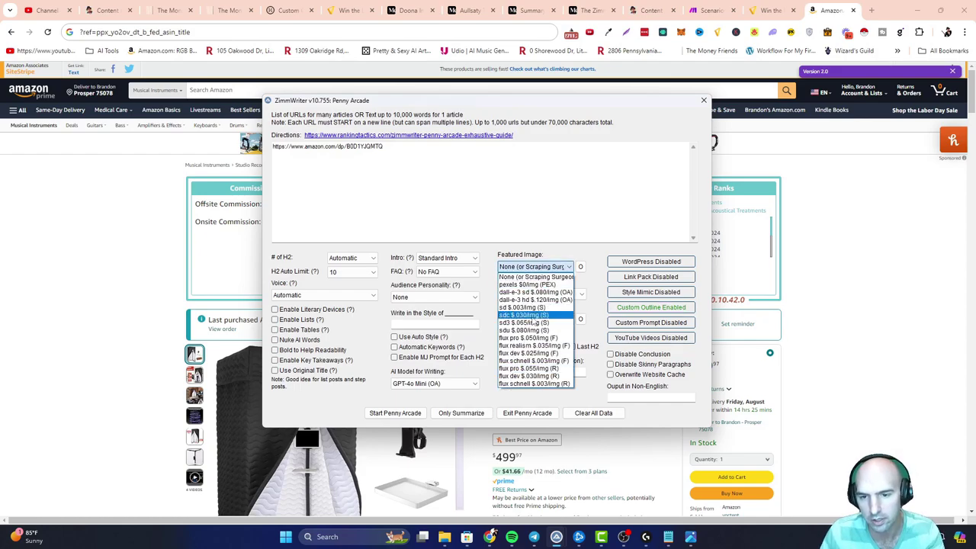
pyautogui.click(525, 268)
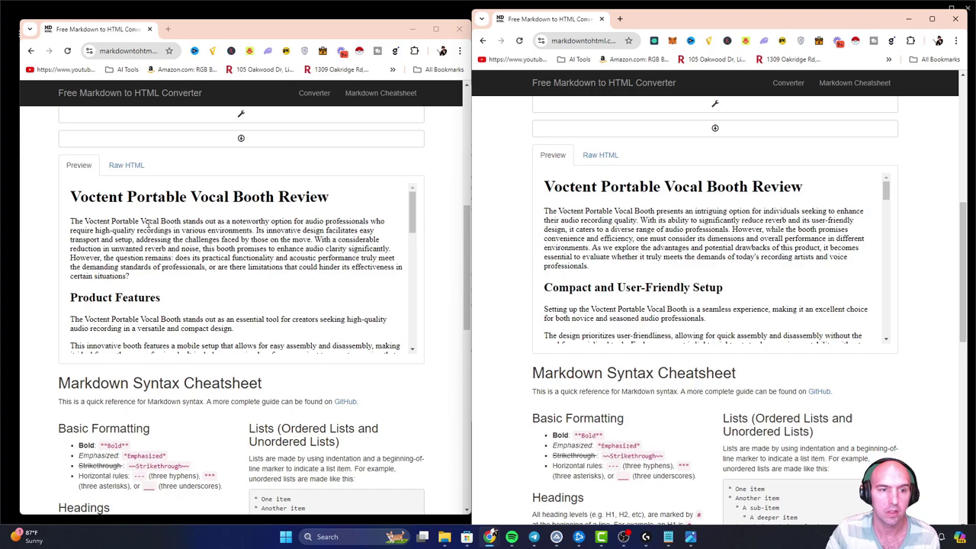
# Compare the two rendered Voctent Portable Vocal Booth reviews, focusing on the subheadings Product Features and Compact and User-Friendly Setup.
pyautogui.moveTo(175, 298); pyautogui.dragTo(68, 298)
pyautogui.click(160, 287)
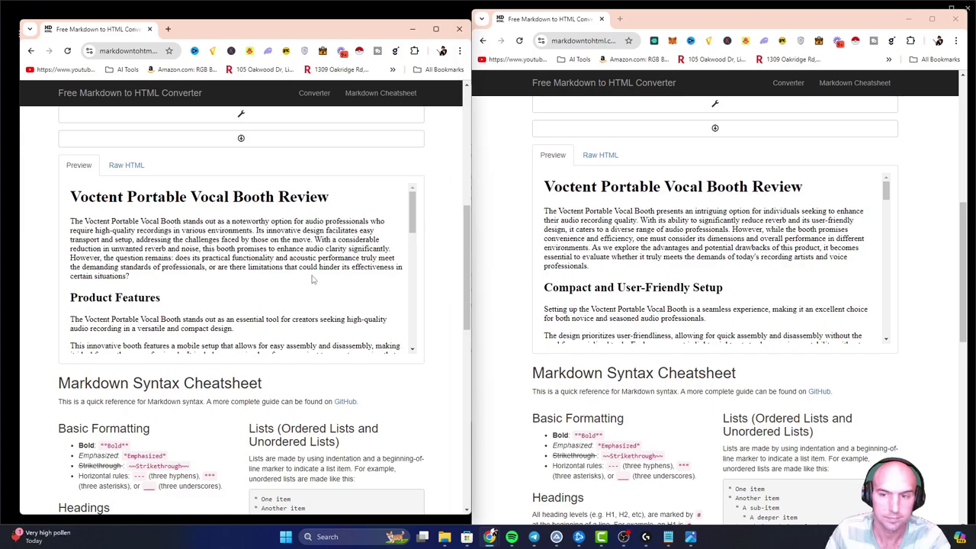
pyautogui.moveTo(727, 290); pyautogui.dragTo(565, 288)
pyautogui.tripleClick(545, 295)
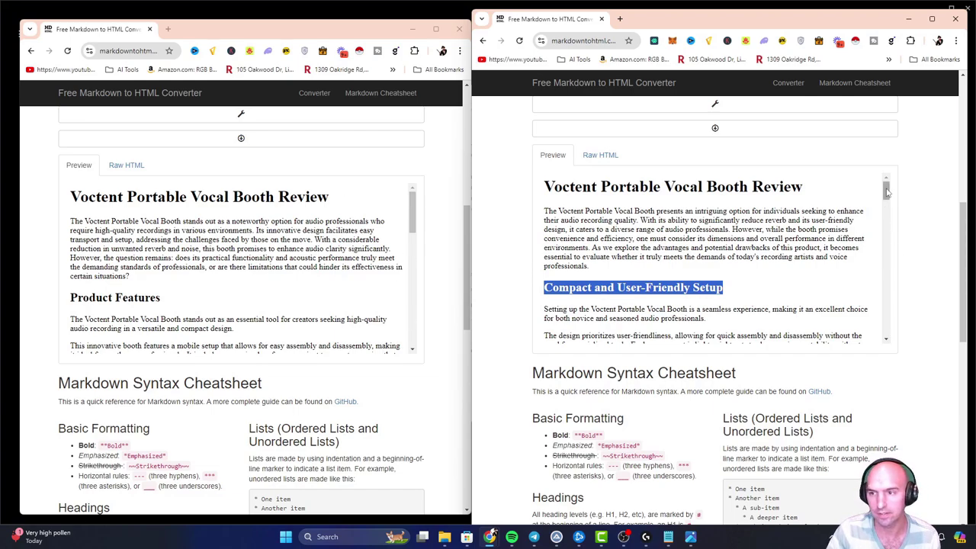
pyautogui.moveTo(414, 213)
pyautogui.mouseDown()
pyautogui.moveTo(402, 288)
pyautogui.moveTo(410, 333)
pyautogui.moveTo(432, 208)
pyautogui.mouseUp()
pyautogui.click(907, 200)
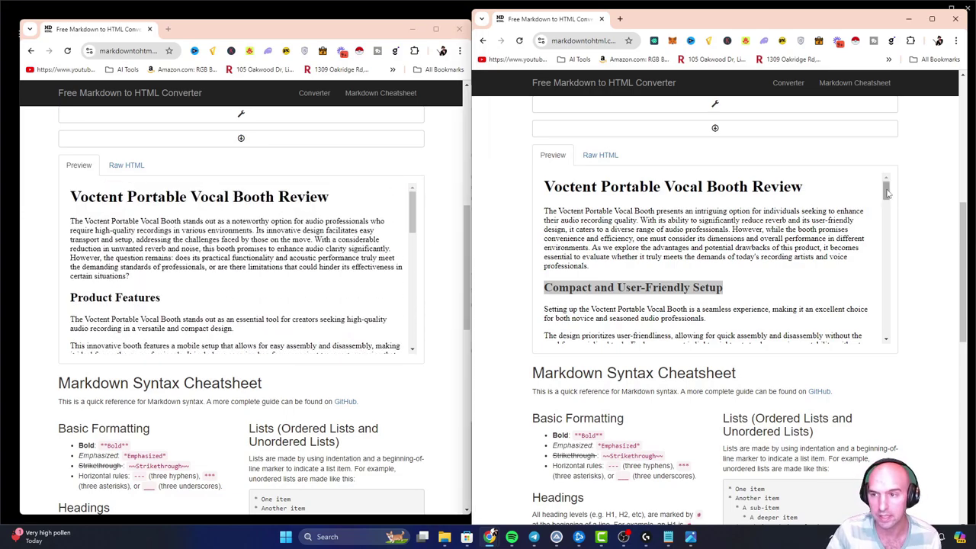
pyautogui.tripleClick(671, 282)
pyautogui.click(629, 288)
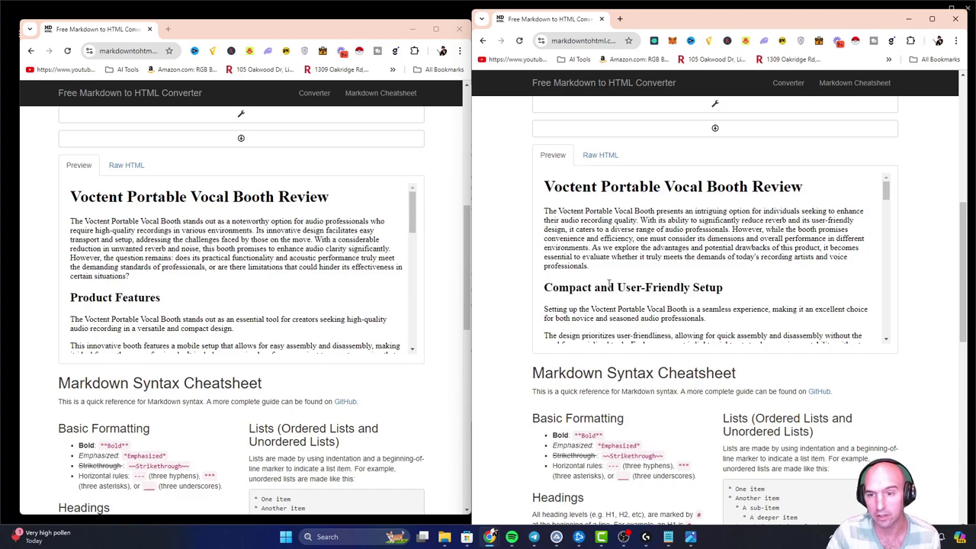
pyautogui.moveTo(544, 287); pyautogui.dragTo(716, 288)
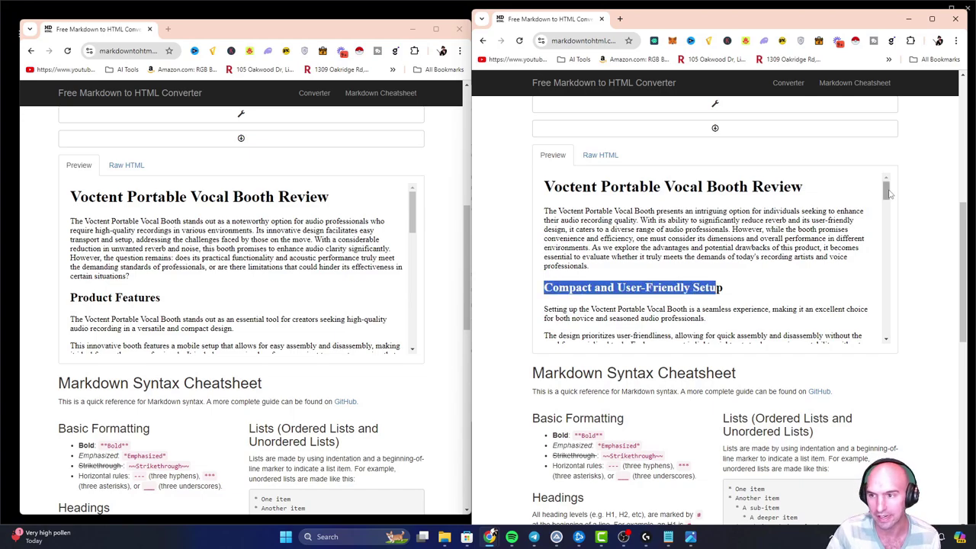
pyautogui.moveTo(886, 190); pyautogui.dragTo(878, 211)
pyautogui.scroll(3, 878, 210)
pyautogui.scroll(2, 646, 263)
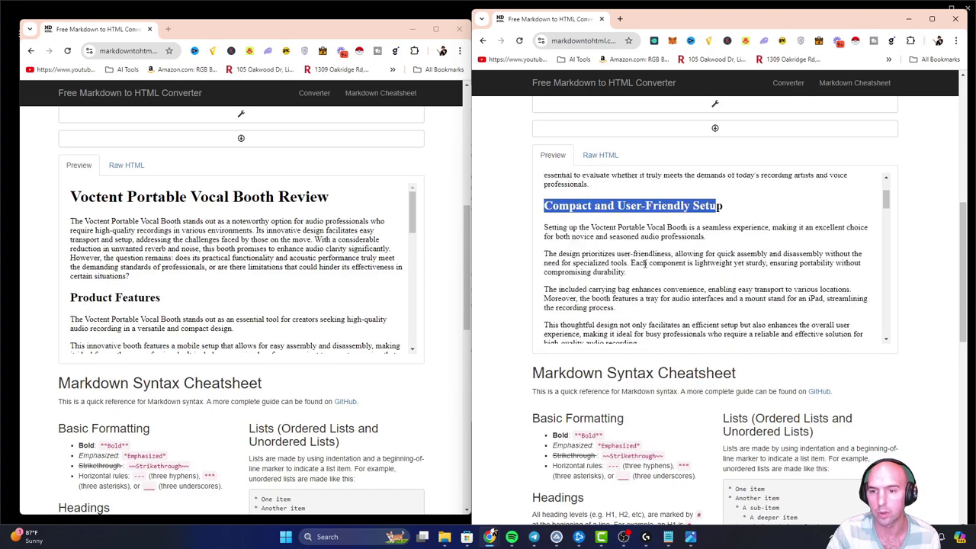
pyautogui.click(681, 283)
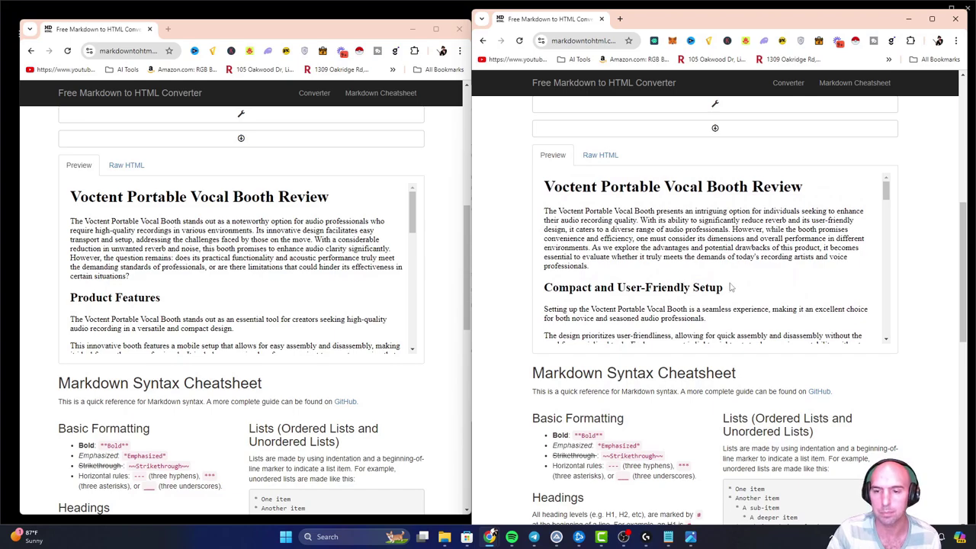
# Switch to ZimmWriter's Penny Arcade and bring up the amazon review custom outline.
pyautogui.hotkey('ctrl', '7')
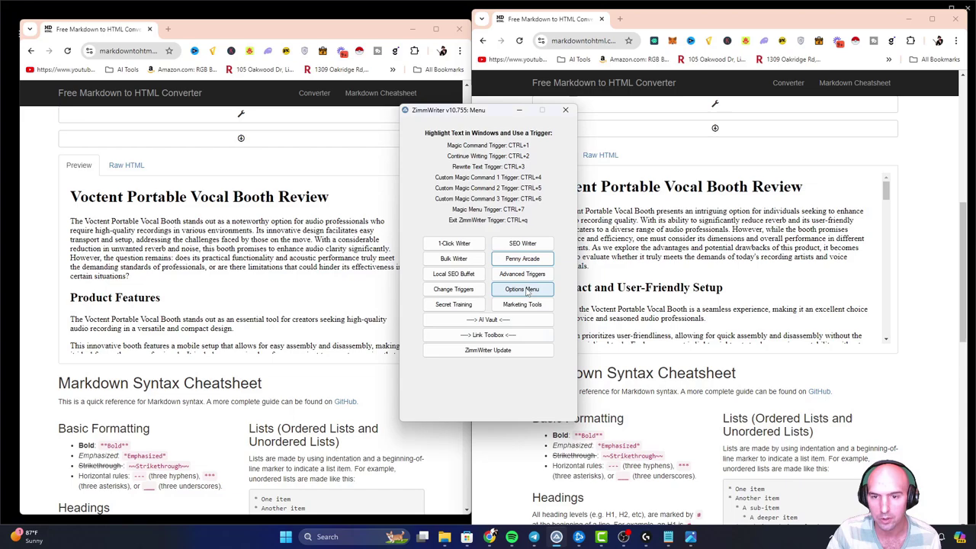
pyautogui.click(530, 257)
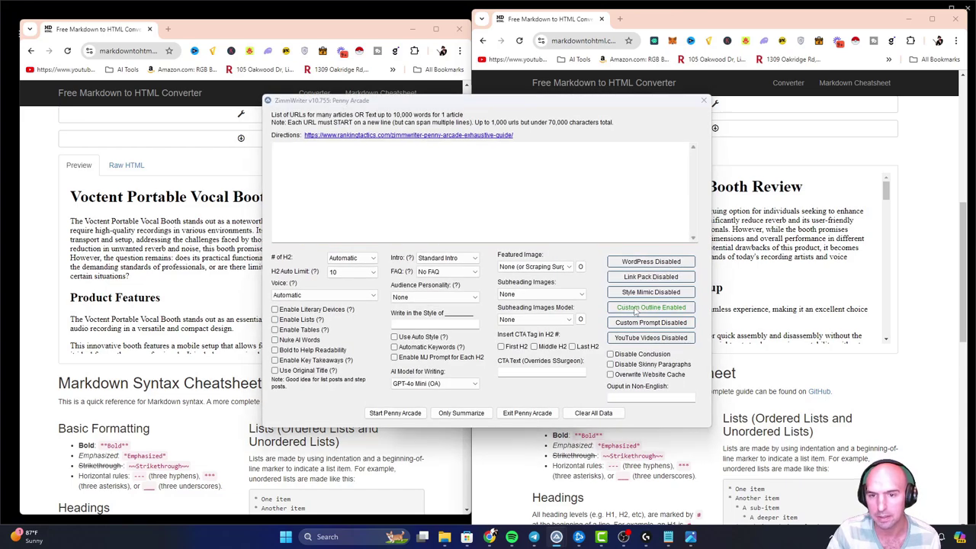
pyautogui.click(635, 308)
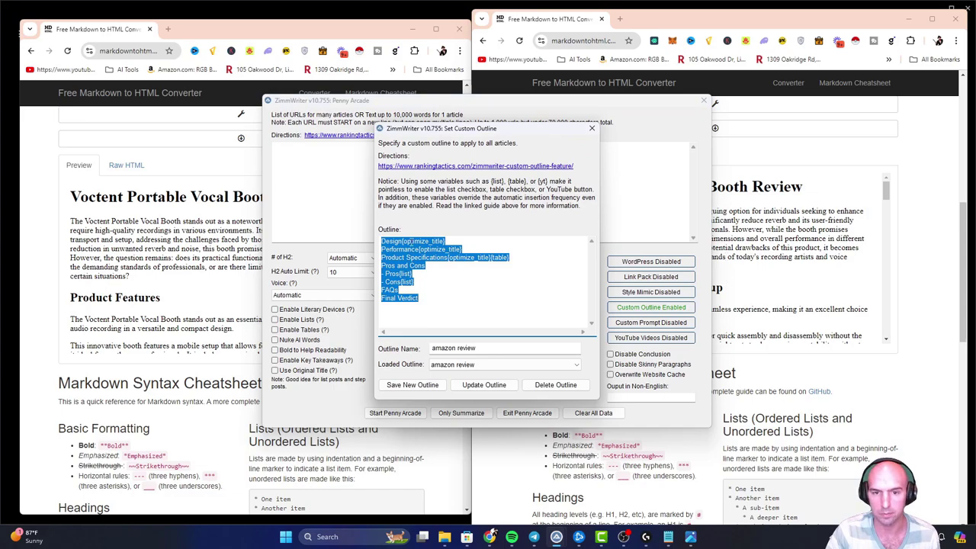
# Compare the outline's Design, Performance and Product Specifications entries with the outlined Voctent review, highlighting its feature and specification table.
pyautogui.click(747, 275)
pyautogui.scroll(-3, 623, 283)
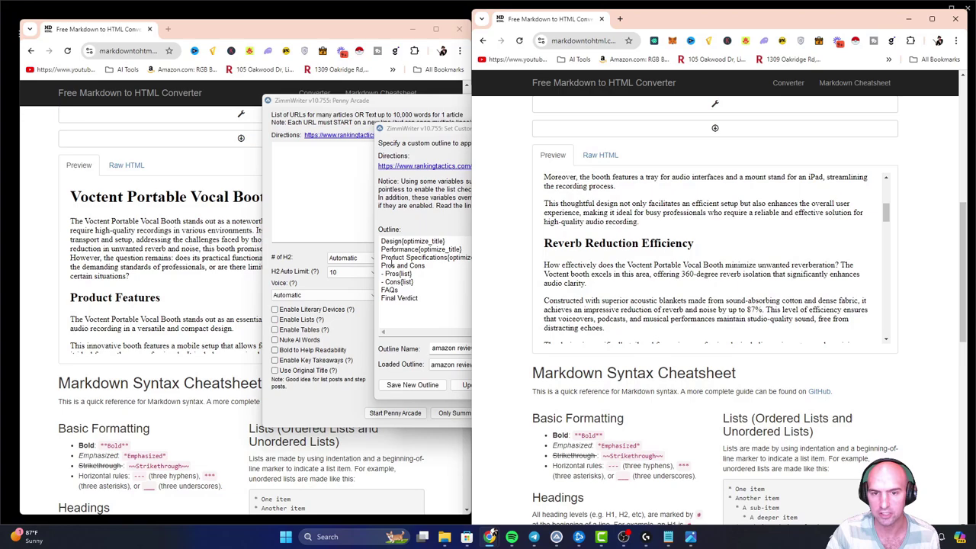
pyautogui.click(418, 257)
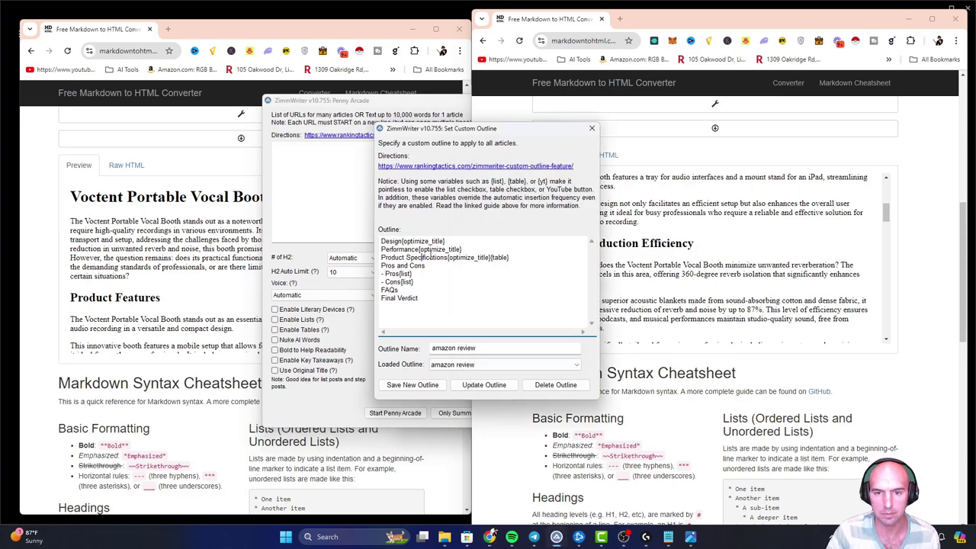
pyautogui.click(644, 278)
pyautogui.scroll(-5, 644, 278)
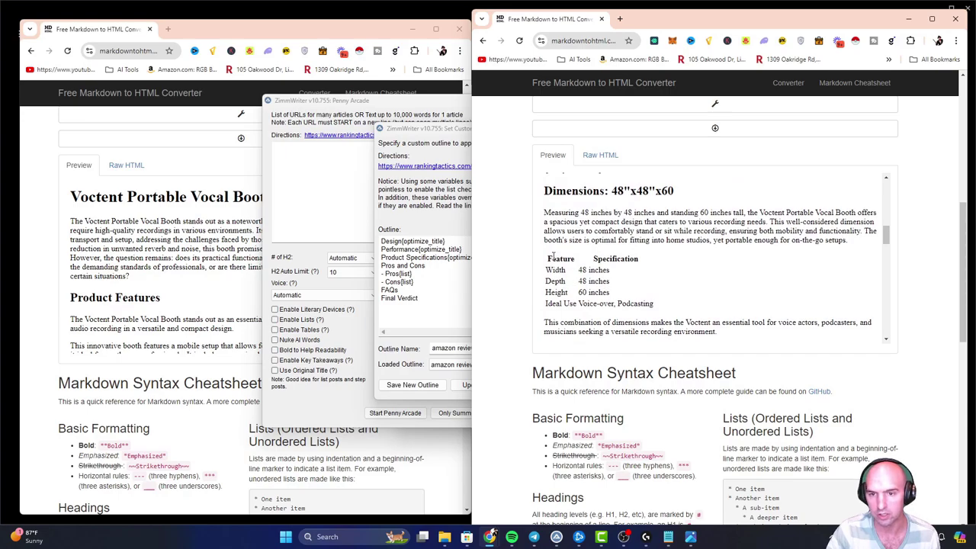
pyautogui.moveTo(553, 256); pyautogui.dragTo(654, 303)
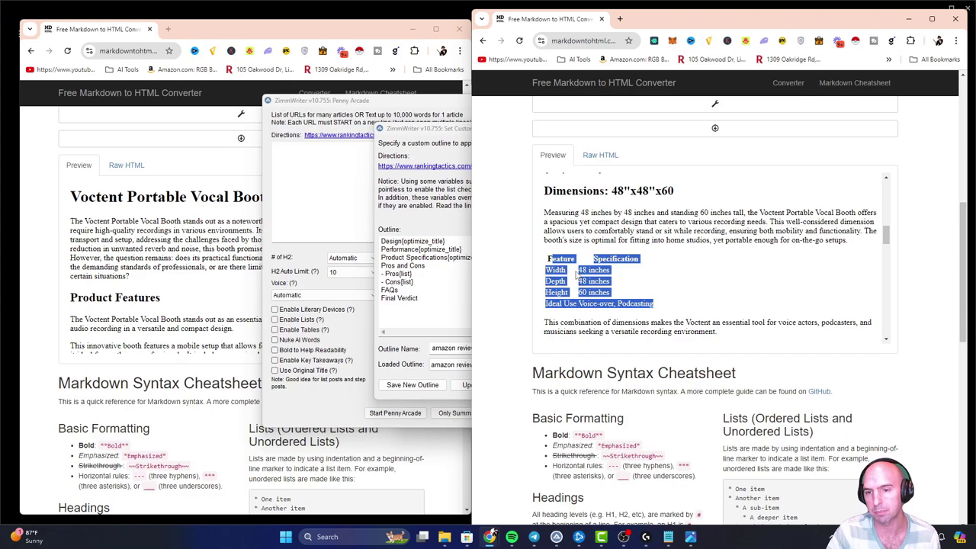
pyautogui.scroll(-3, 730, 227)
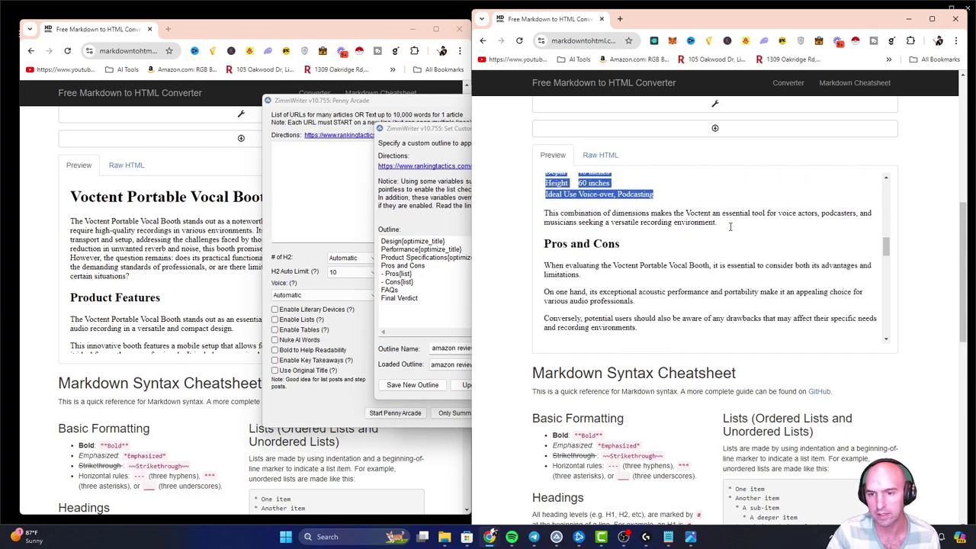
# Check the outline's Pros and Cons list entries against the matching bulleted sections of the outlined Voctent review.
pyautogui.click(399, 276)
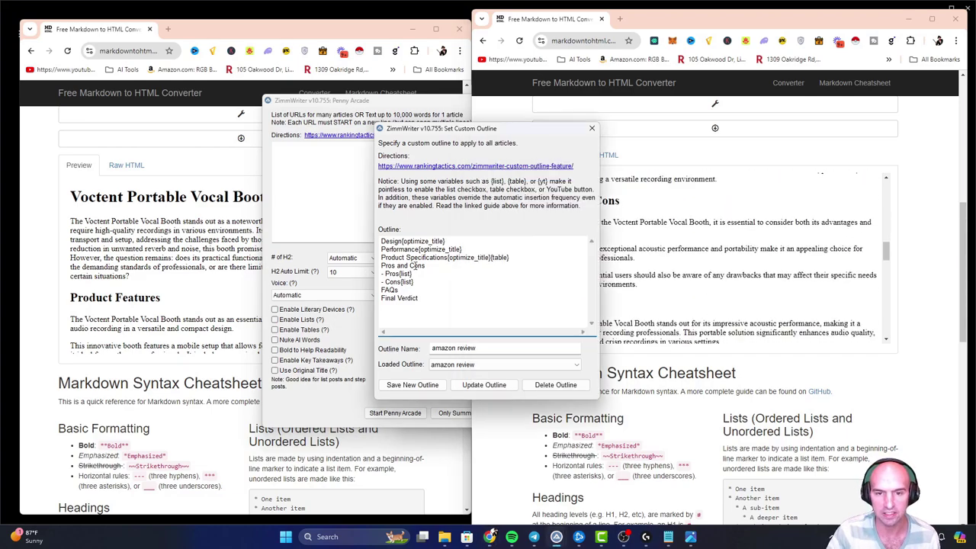
pyautogui.click(664, 282)
pyautogui.scroll(-5, 648, 274)
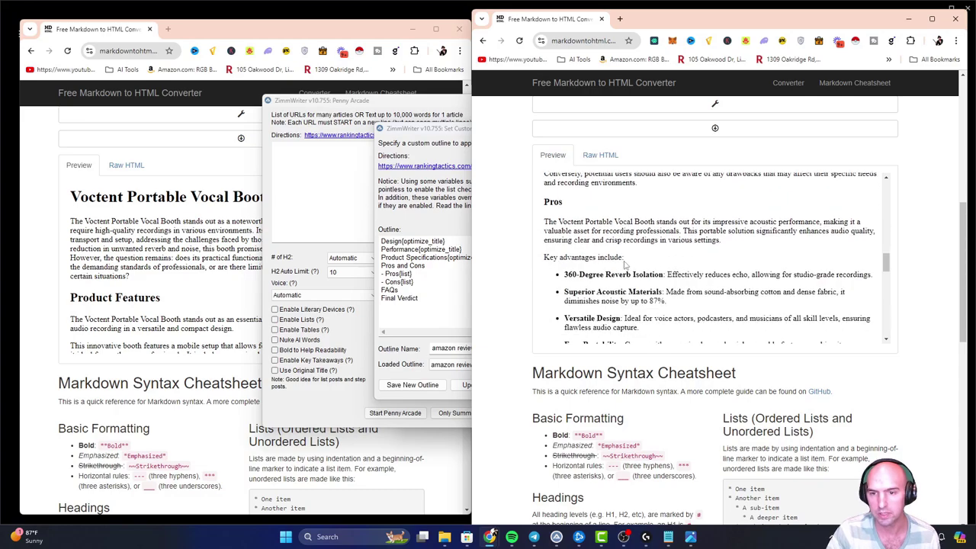
pyautogui.scroll(-4, 621, 267)
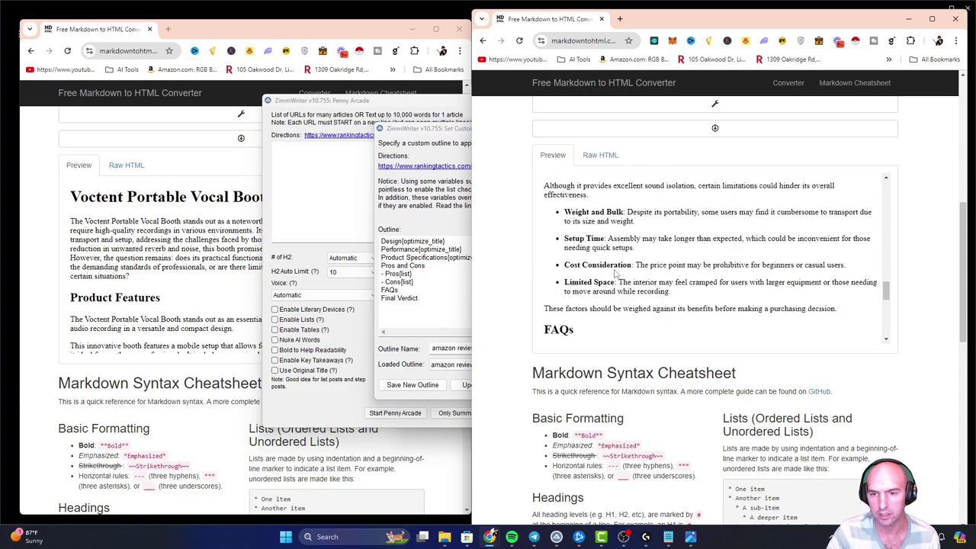
pyautogui.scroll(-1, 616, 272)
# Match the outline's FAQs and Final Verdict entries to the end of the outlined review, and return to the review's title.
pyautogui.click(438, 280)
pyautogui.moveTo(399, 290); pyautogui.dragTo(383, 290)
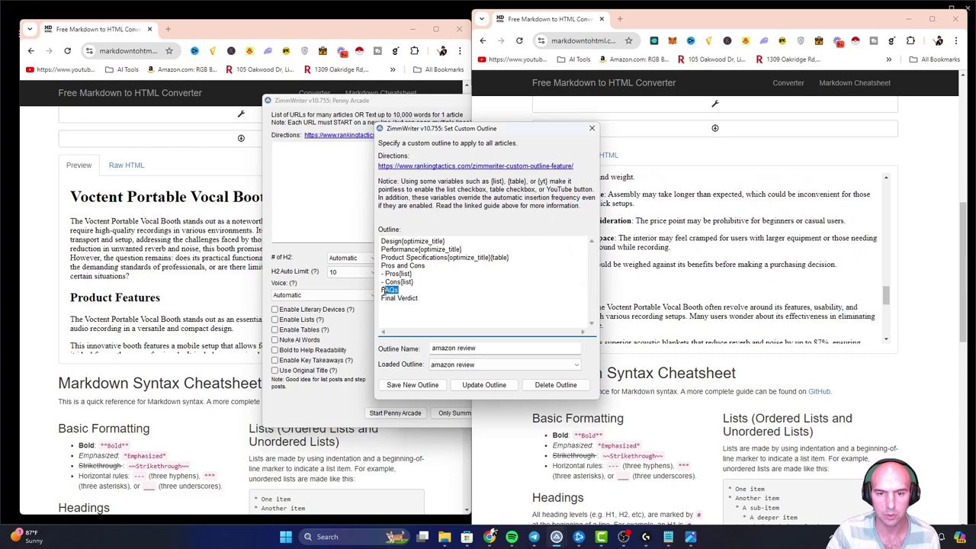
pyautogui.click(664, 273)
pyautogui.scroll(-4, 655, 271)
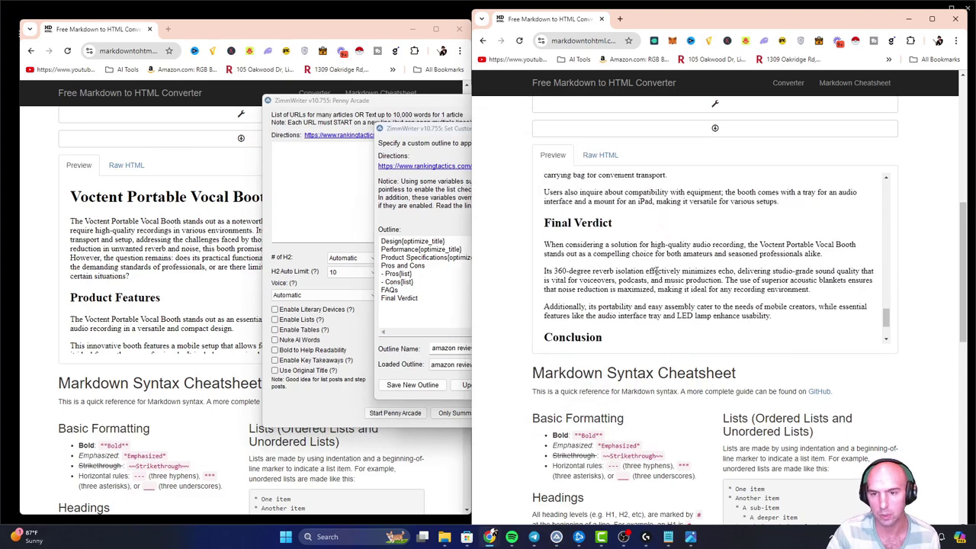
pyautogui.scroll(-1, 654, 270)
pyautogui.scroll(10, 648, 269)
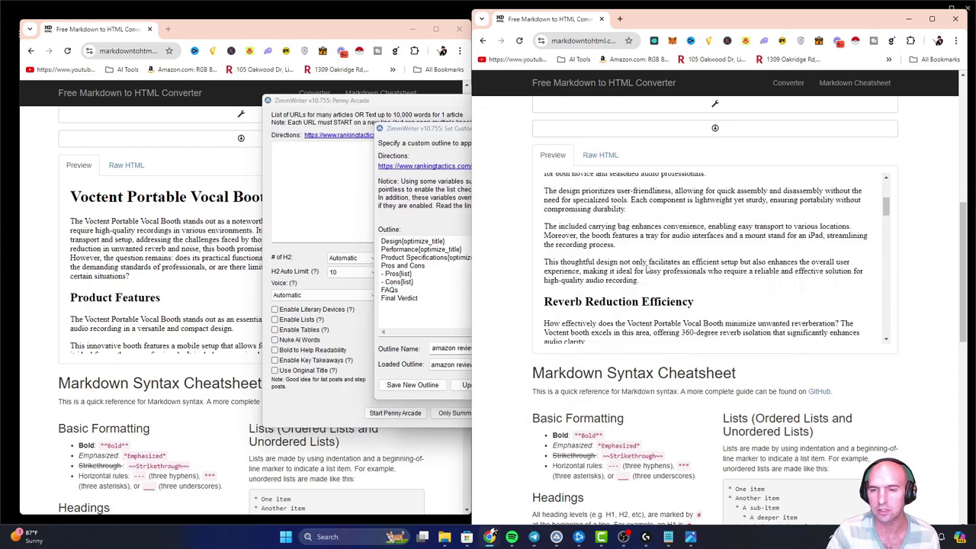
pyautogui.scroll(3, 647, 270)
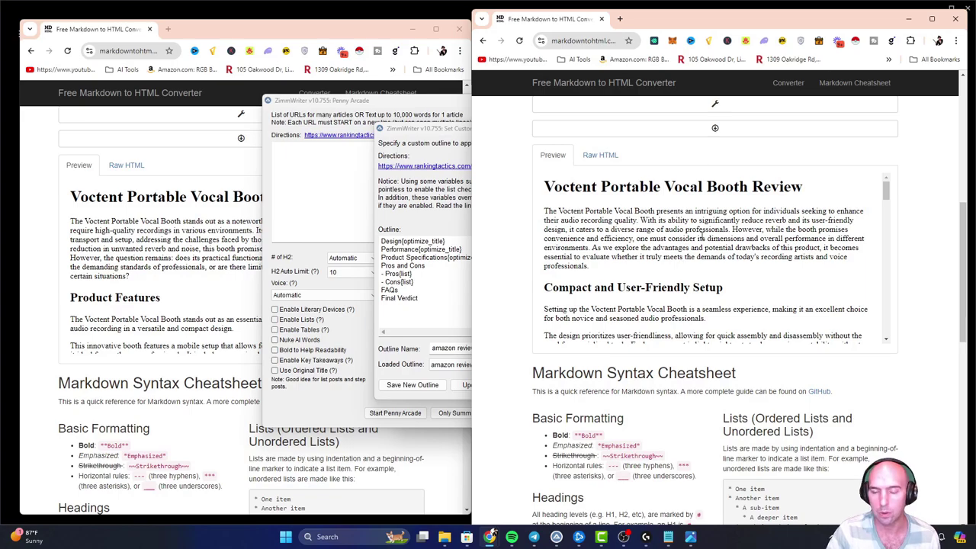
# Read through the other Voctent review, the one with the Product Features subheading, from its introduction to its conclusion.
pyautogui.click(110, 221)
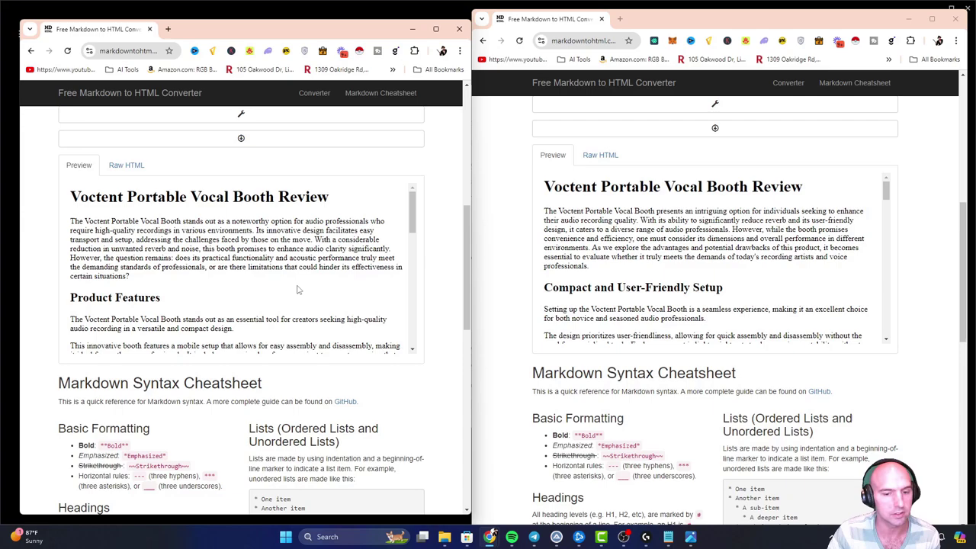
pyautogui.scroll(-6, 410, 213)
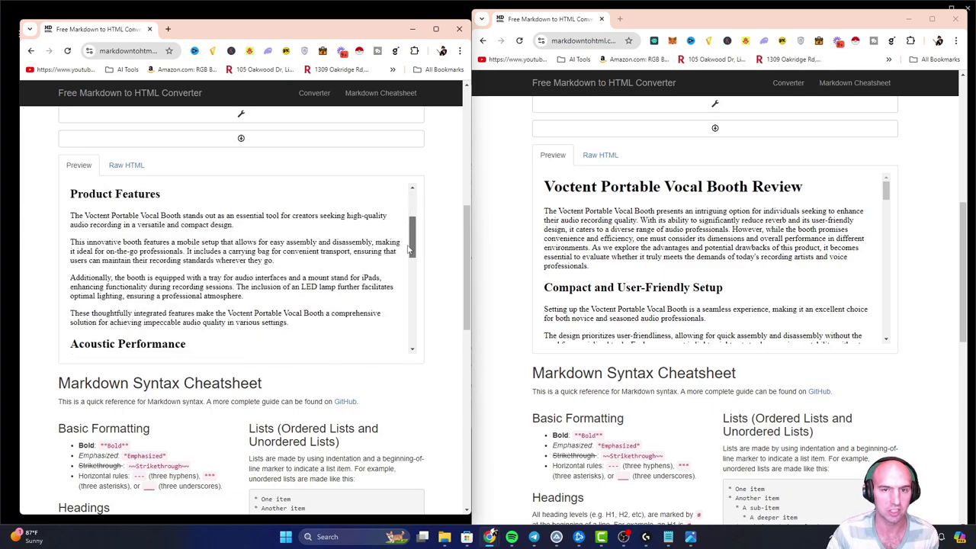
pyautogui.scroll(5, 412, 216)
pyautogui.scroll(2, 412, 216)
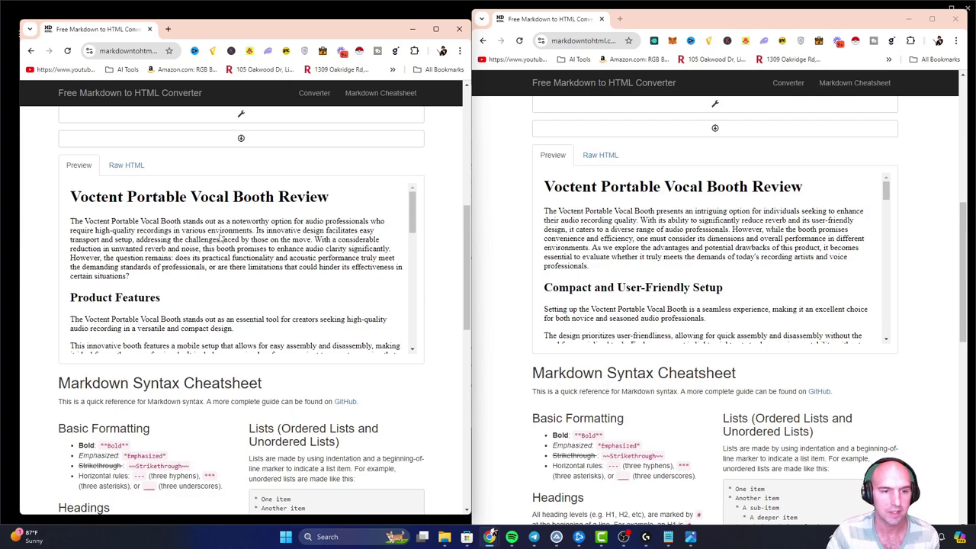
pyautogui.moveTo(411, 213); pyautogui.dragTo(408, 324)
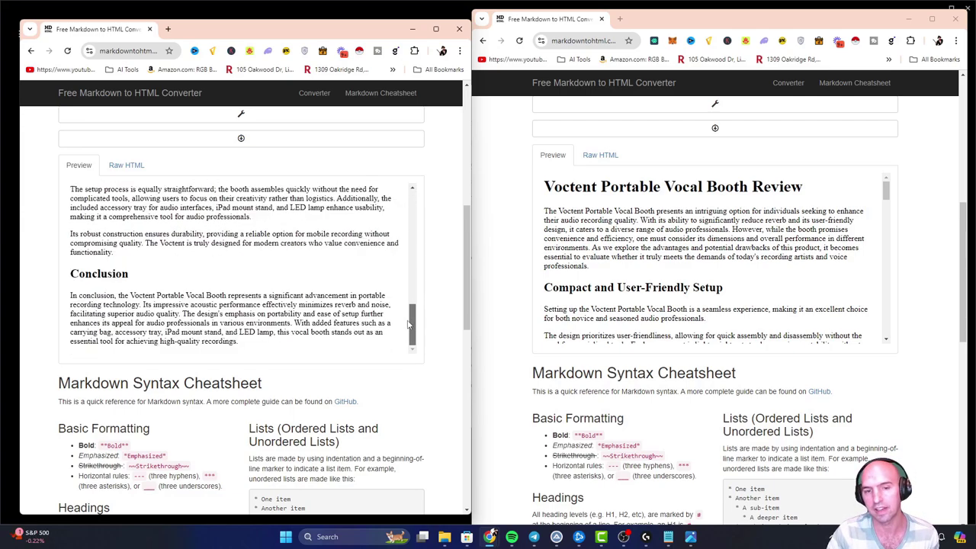
pyautogui.click(619, 305)
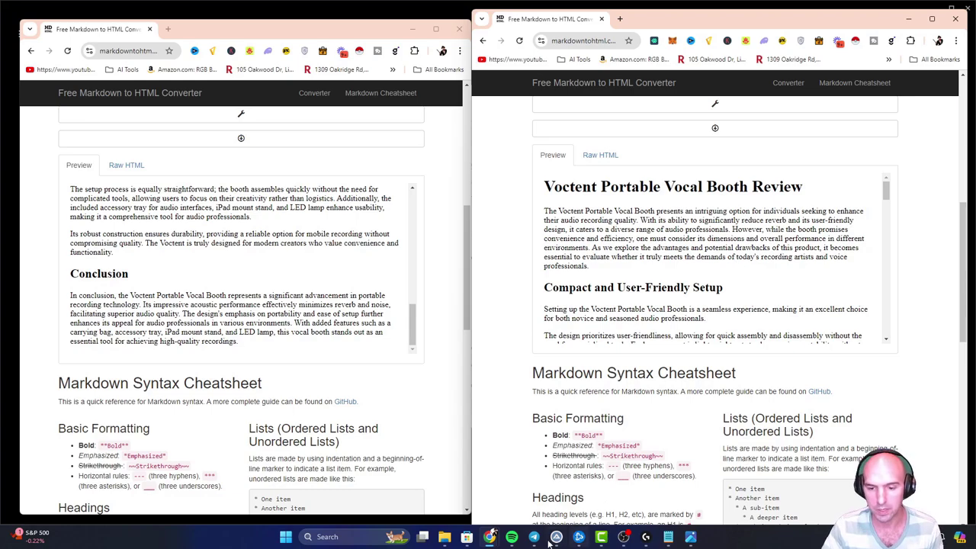
# Switch to the main Chrome window's ZimmWriter custom outline guide and read the {list}, {table}, {model=name of model} and {auto_h3_#} variables.
pyautogui.moveTo(490, 538)
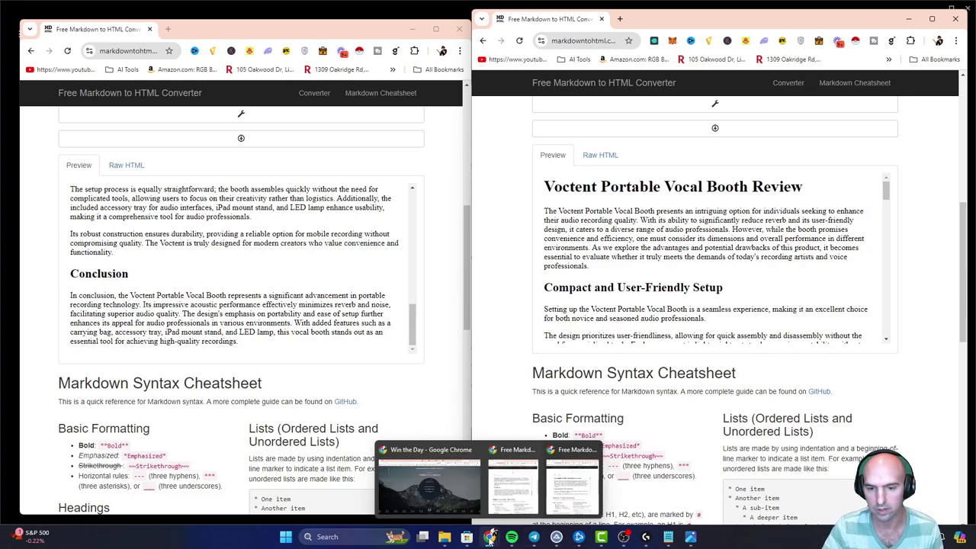
pyautogui.click(435, 481)
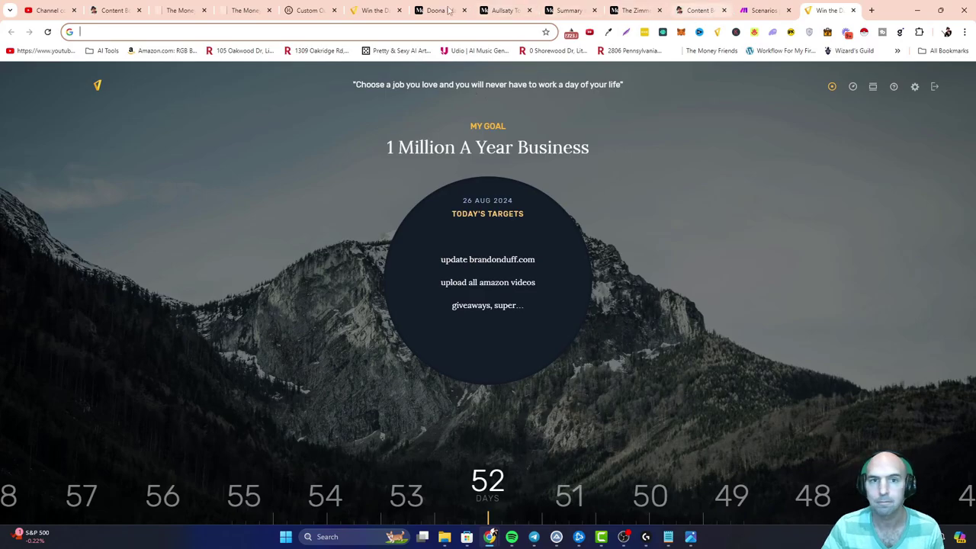
pyautogui.click(305, 10)
pyautogui.scroll(15, 471, 245)
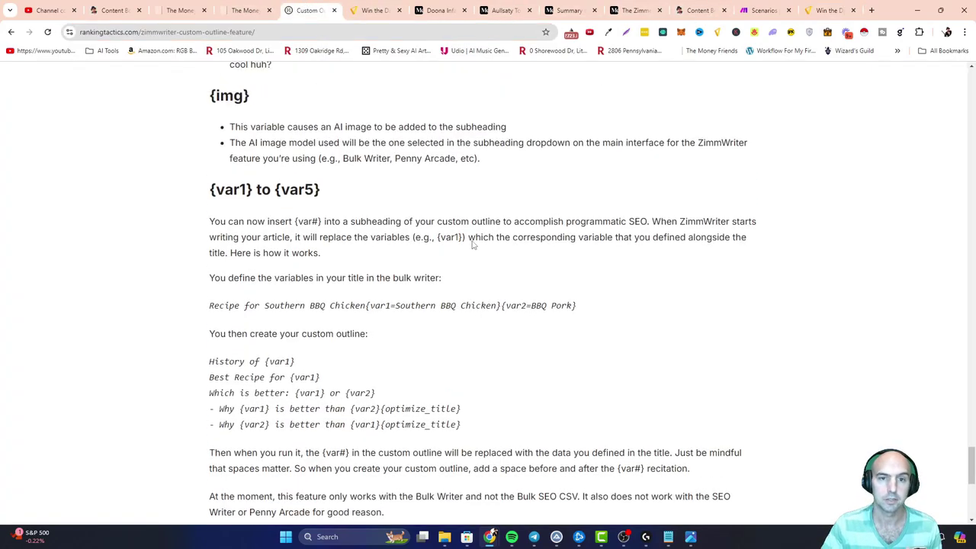
pyautogui.scroll(15, 469, 246)
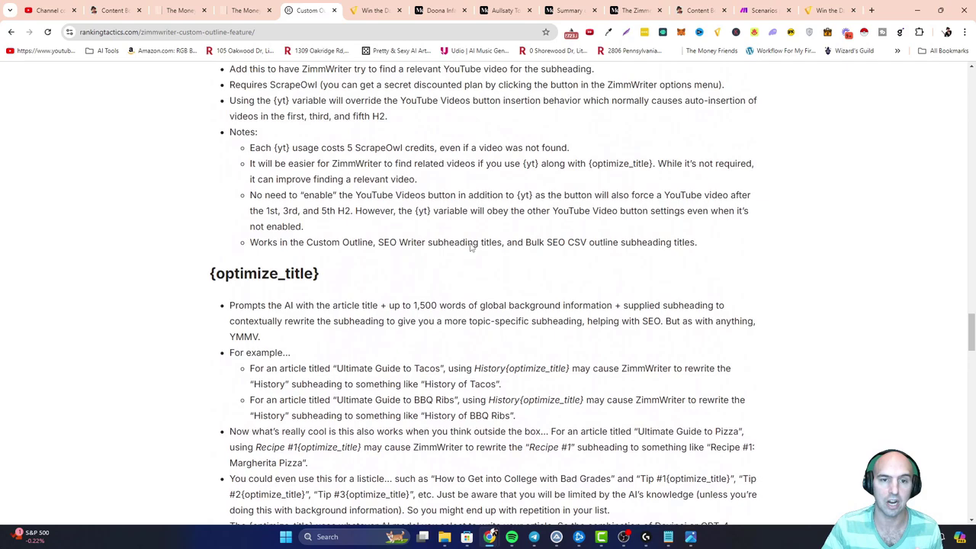
pyautogui.scroll(-4, 471, 249)
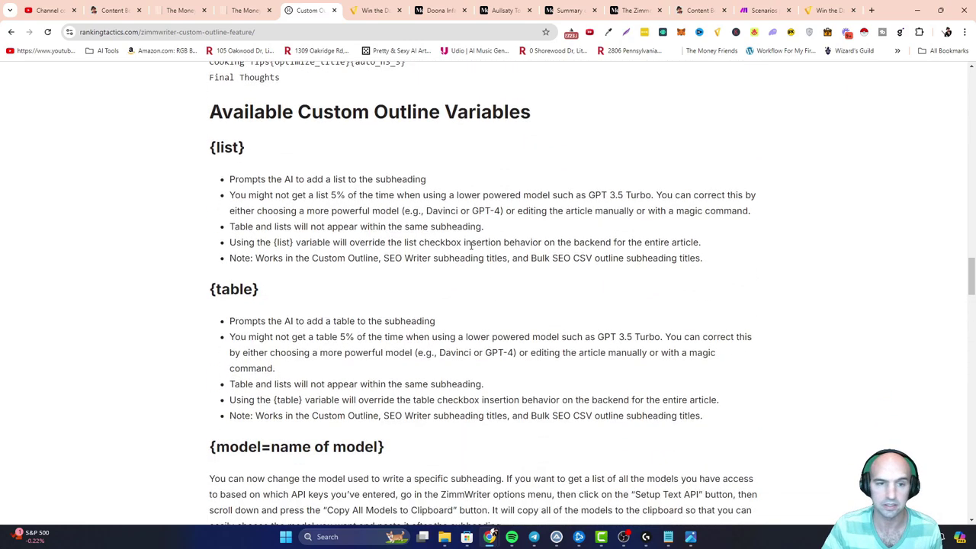
pyautogui.scroll(-1, 357, 282)
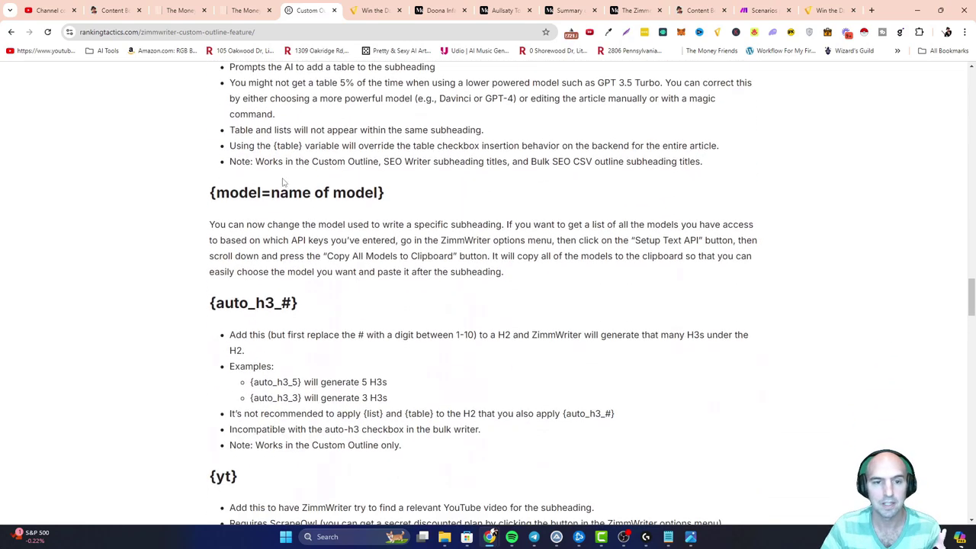
pyautogui.scroll(-2, 280, 211)
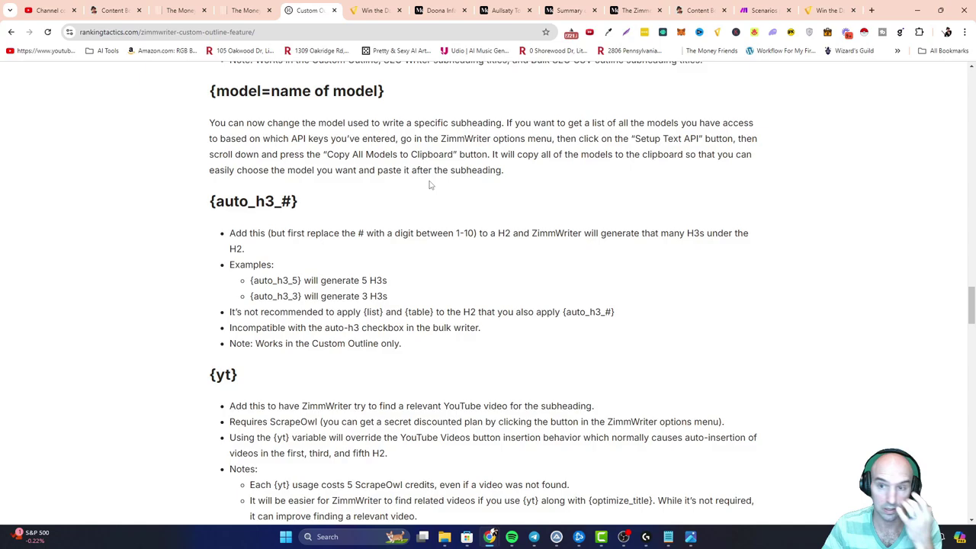
pyautogui.scroll(-2, 432, 252)
pyautogui.scroll(-2, 427, 254)
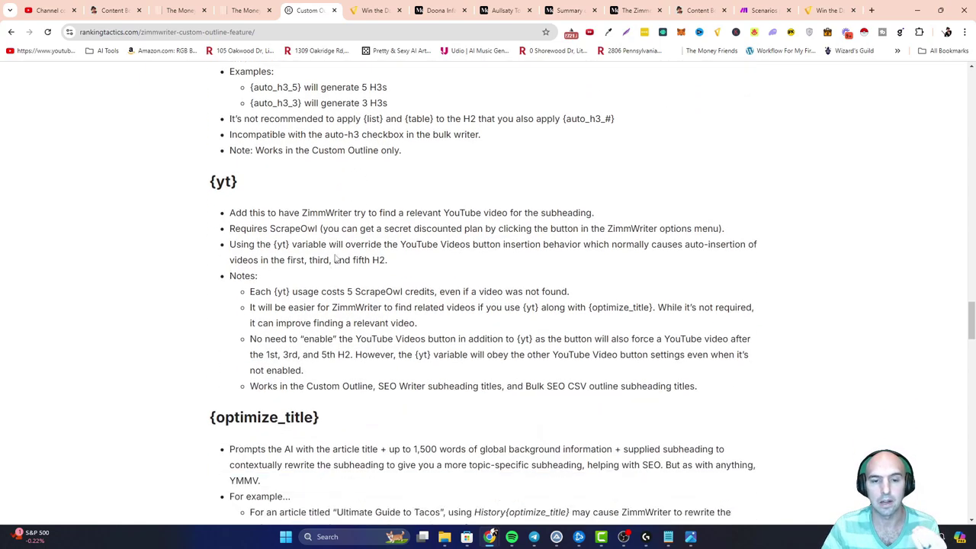
# Highlight and read the {yt} and {optimize_title} variable sections in the custom outline guide.
pyautogui.moveTo(209, 172); pyautogui.dragTo(251, 176)
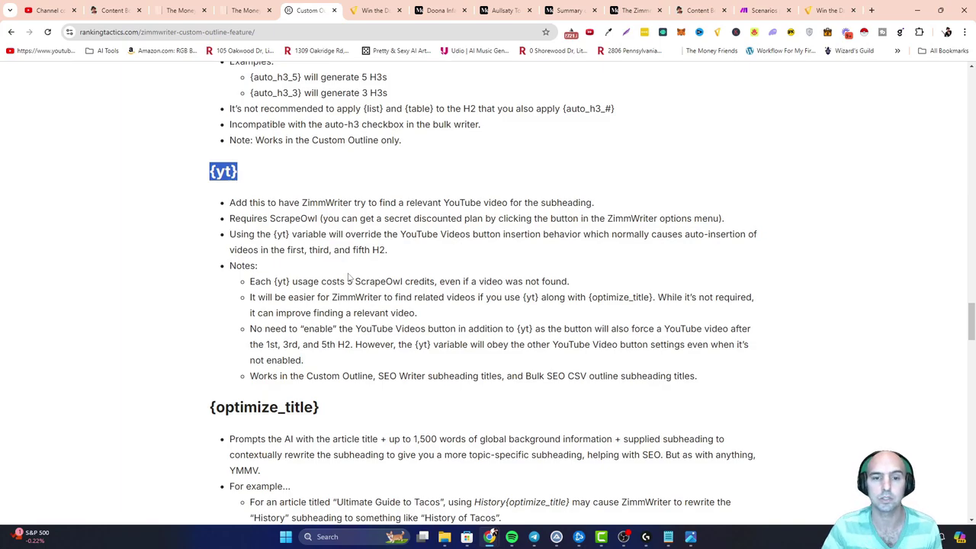
pyautogui.scroll(-2, 348, 277)
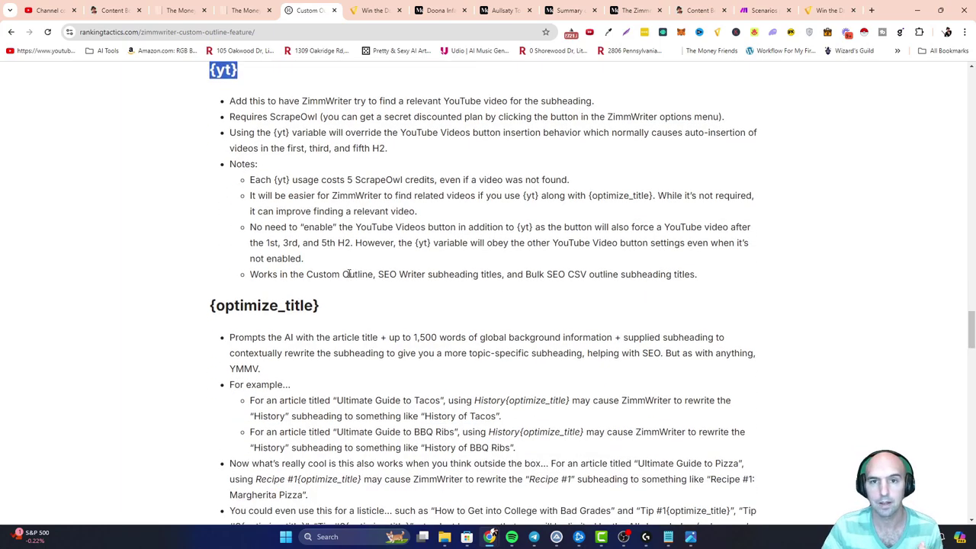
pyautogui.scroll(-2, 348, 273)
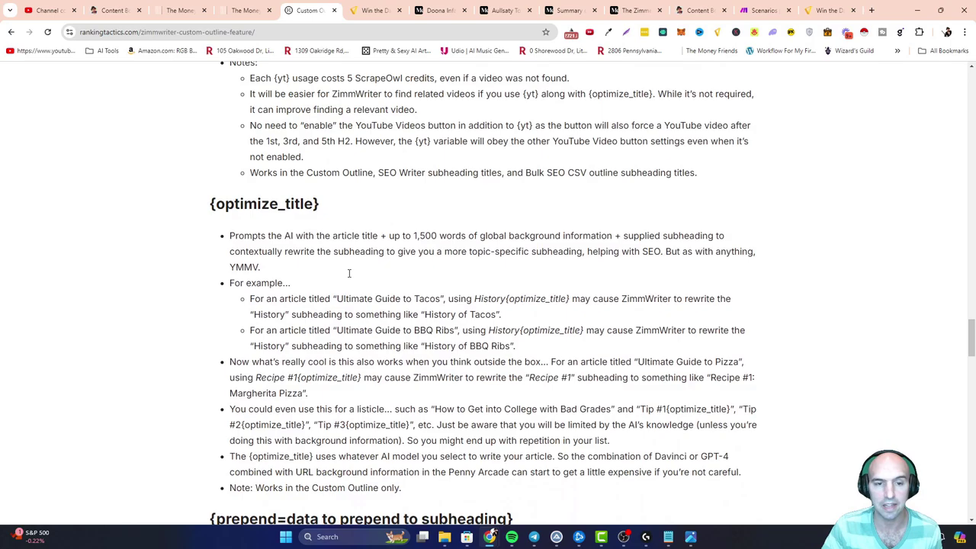
pyautogui.scroll(-1, 348, 277)
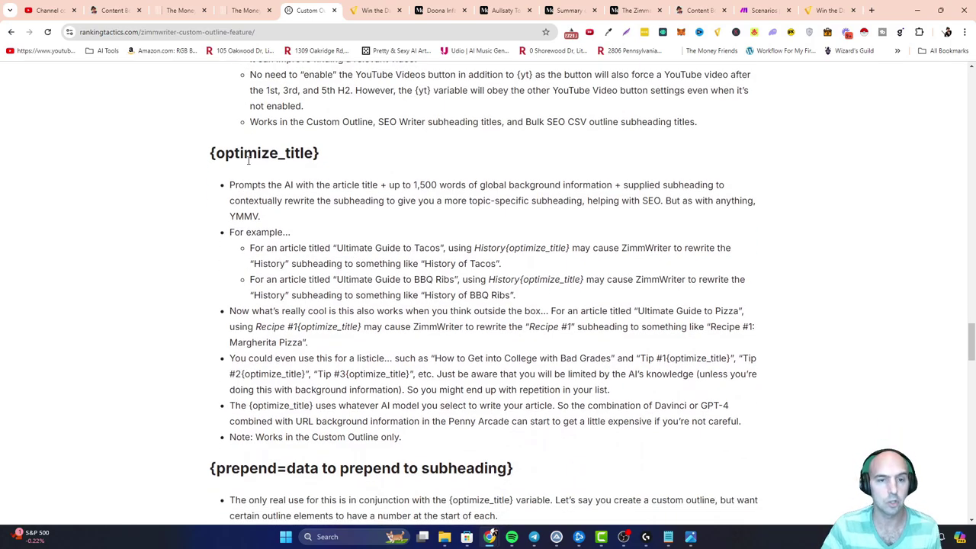
pyautogui.moveTo(208, 155); pyautogui.dragTo(301, 173)
pyautogui.scroll(-4, 400, 316)
# Examine the voice variables in the guide, highlighting the third person option, and highlight the {cta} call-to-action variable.
pyautogui.scroll(-6, 398, 321)
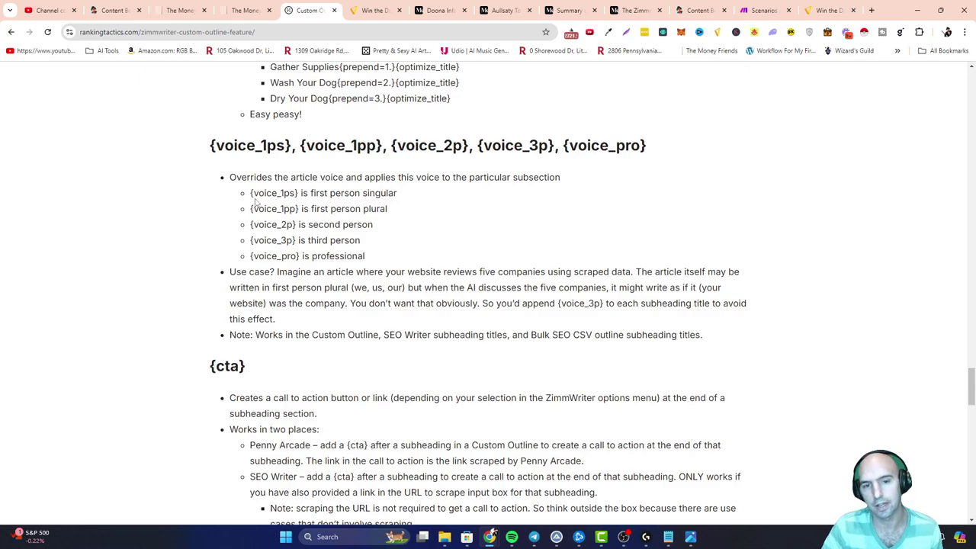
pyautogui.moveTo(307, 240); pyautogui.dragTo(379, 250)
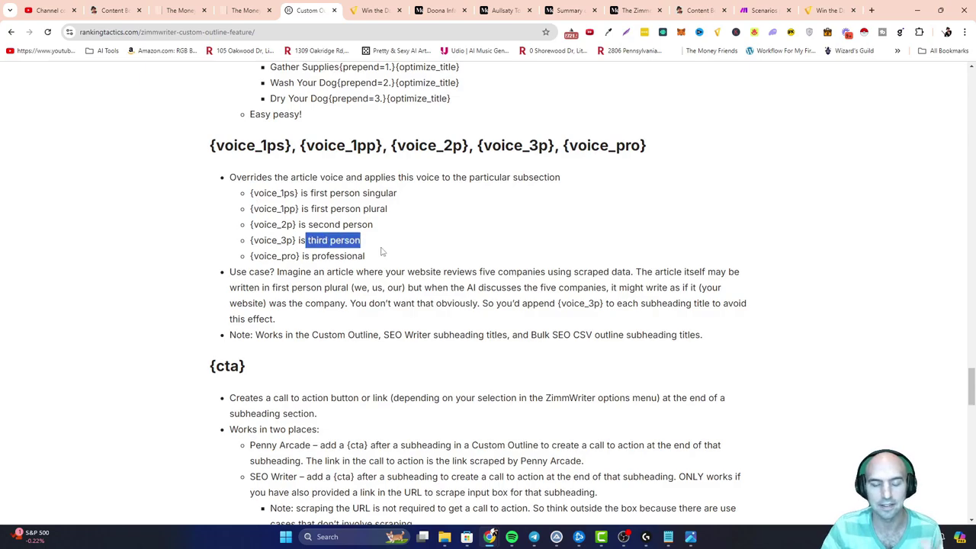
pyautogui.scroll(-3, 381, 251)
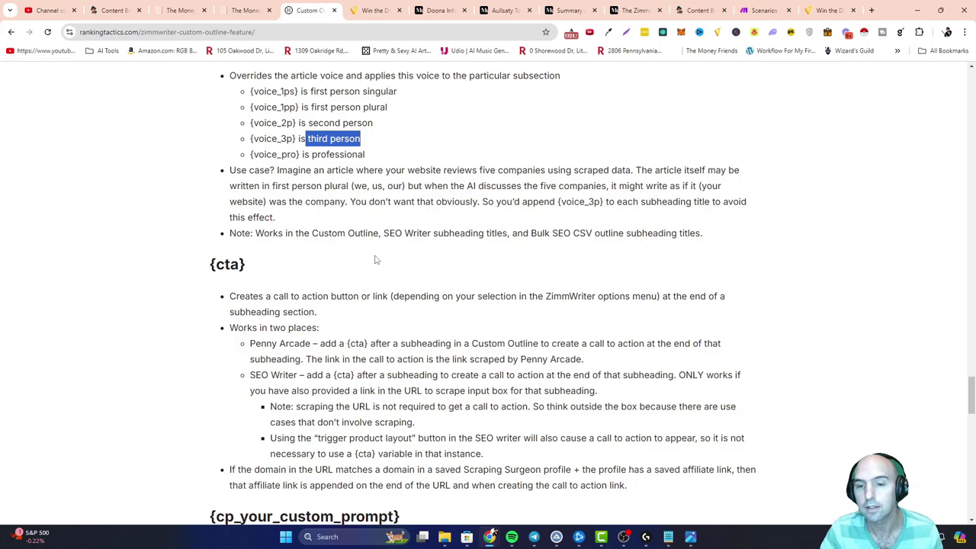
pyautogui.scroll(-2, 375, 260)
pyautogui.moveTo(211, 114); pyautogui.dragTo(262, 117)
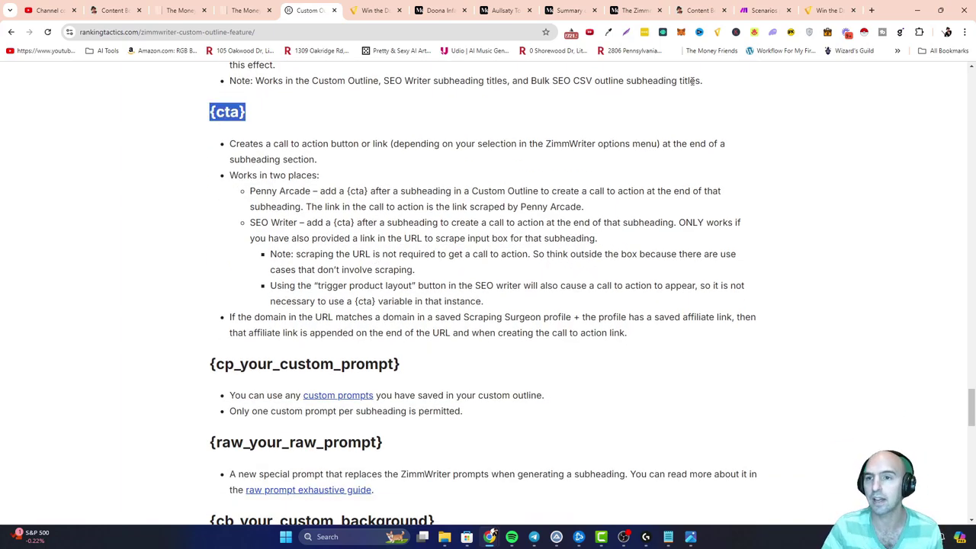
# Bring up the Doona Infant Car Seat Review on Medium and highlight the business inquiries line and topic tags below its conclusion.
pyautogui.click(455, 6)
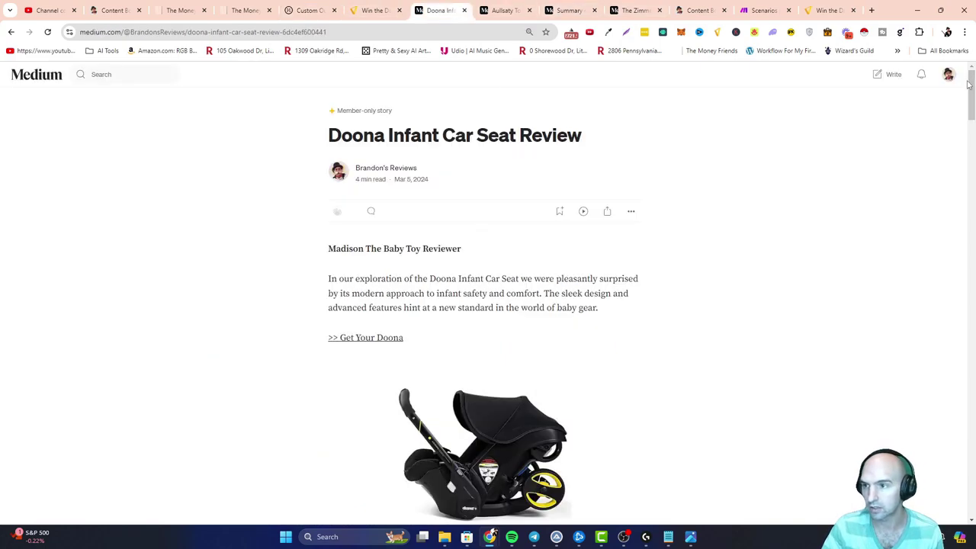
pyautogui.moveTo(968, 84); pyautogui.dragTo(970, 308)
pyautogui.moveTo(305, 374); pyautogui.dragTo(564, 391)
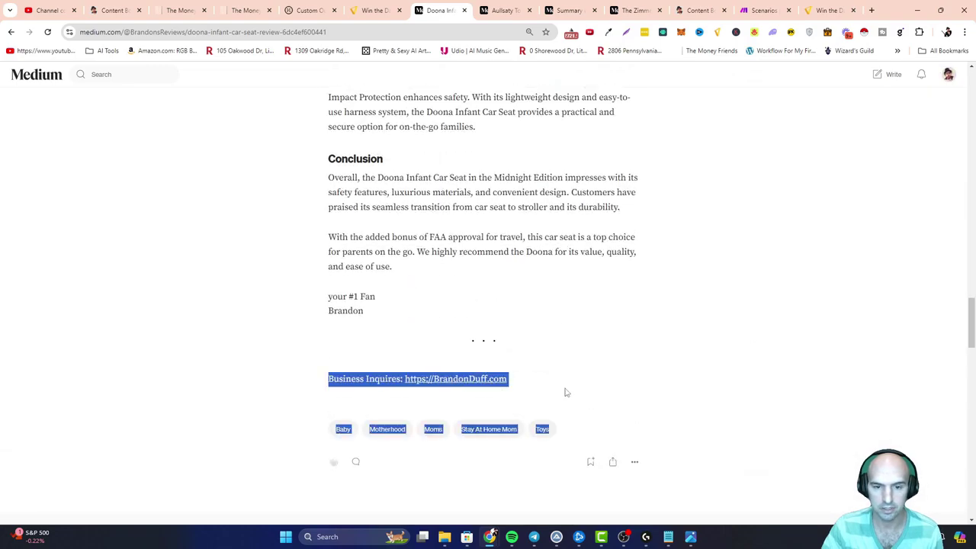